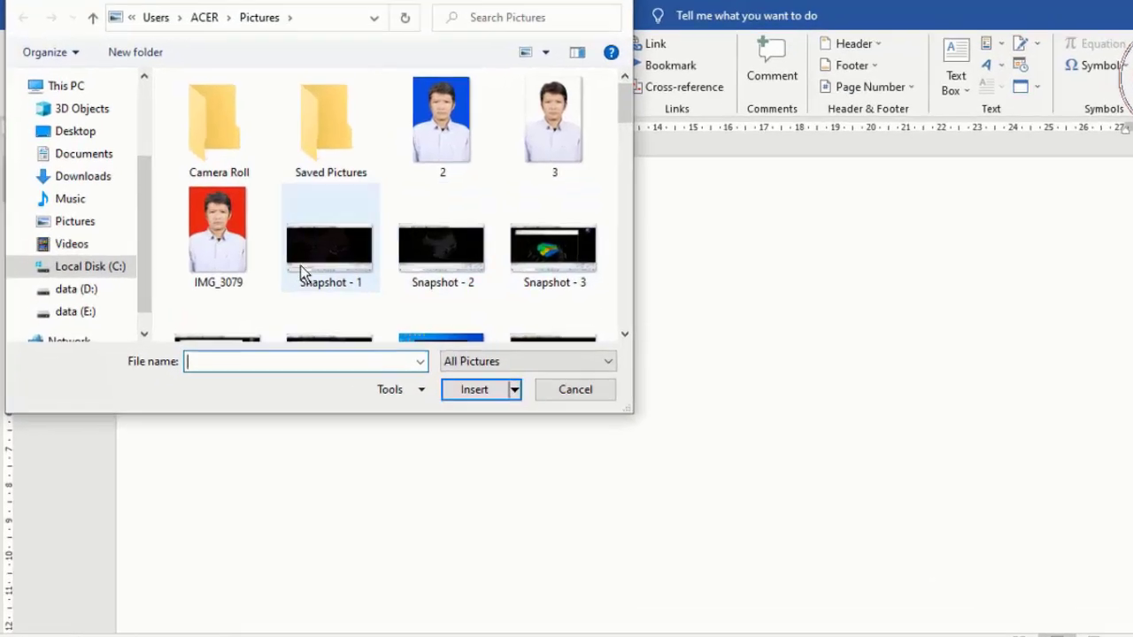
Insert blue-background photo 2 and shrink it to a 3 × 2 cm thumbnail
left_click(379, 151)
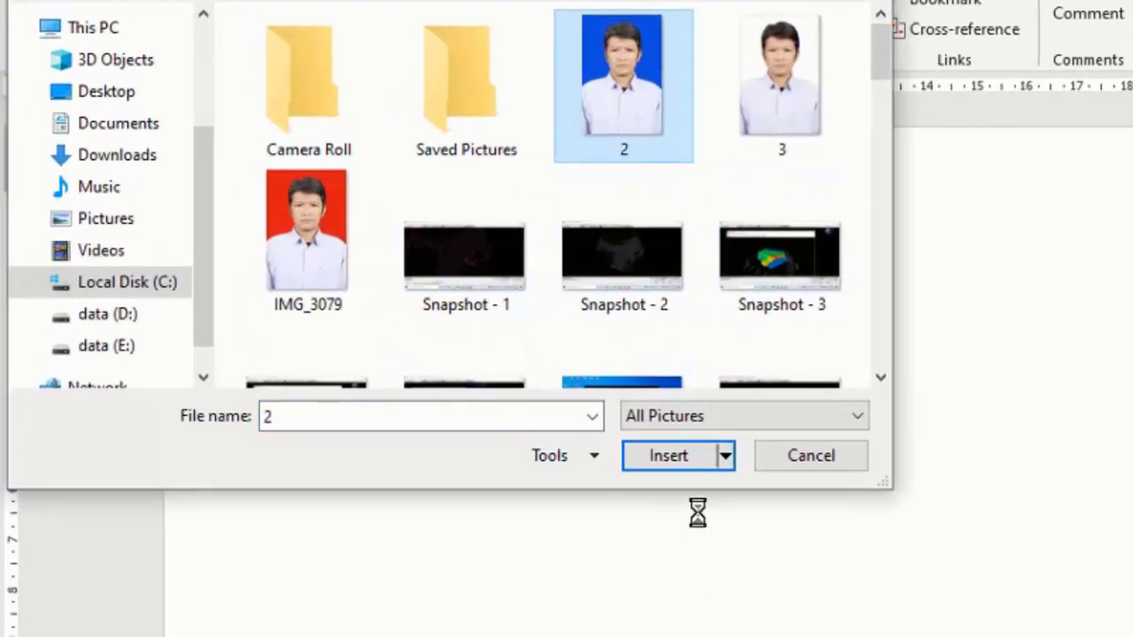
left_click(673, 458)
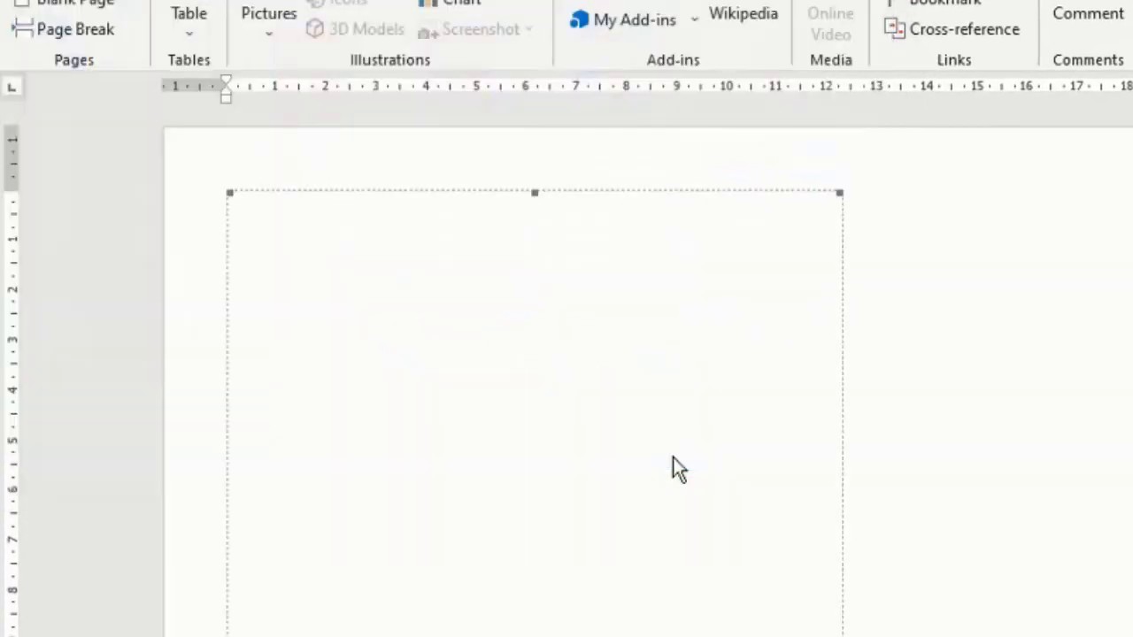
scroll(665, 378, "down", 5)
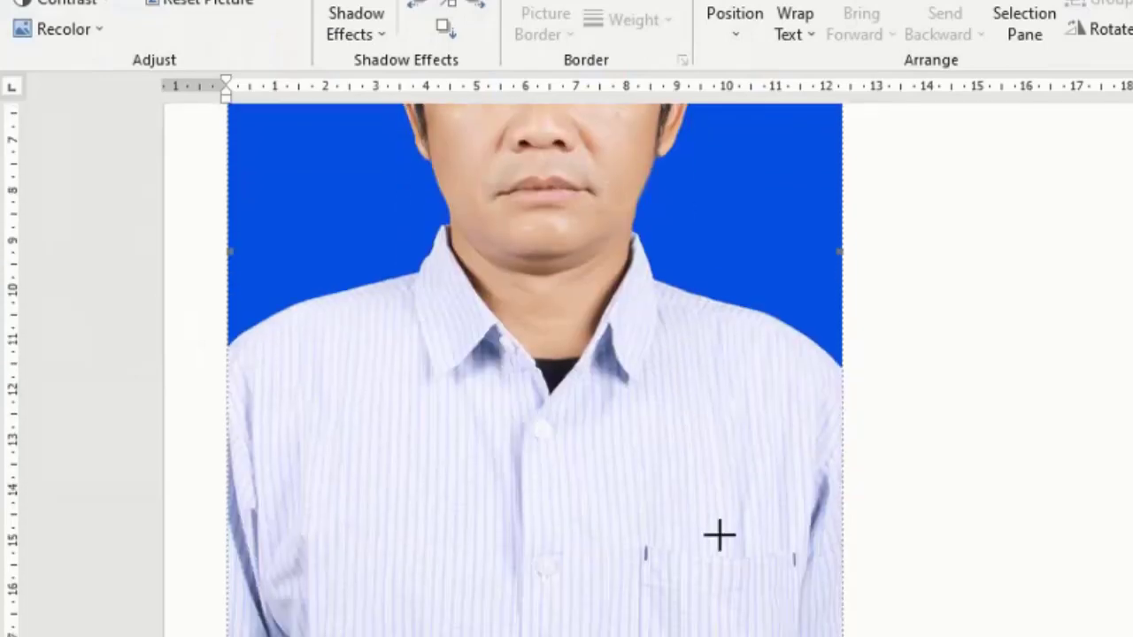
left_click_drag(719, 535, 532, 261)
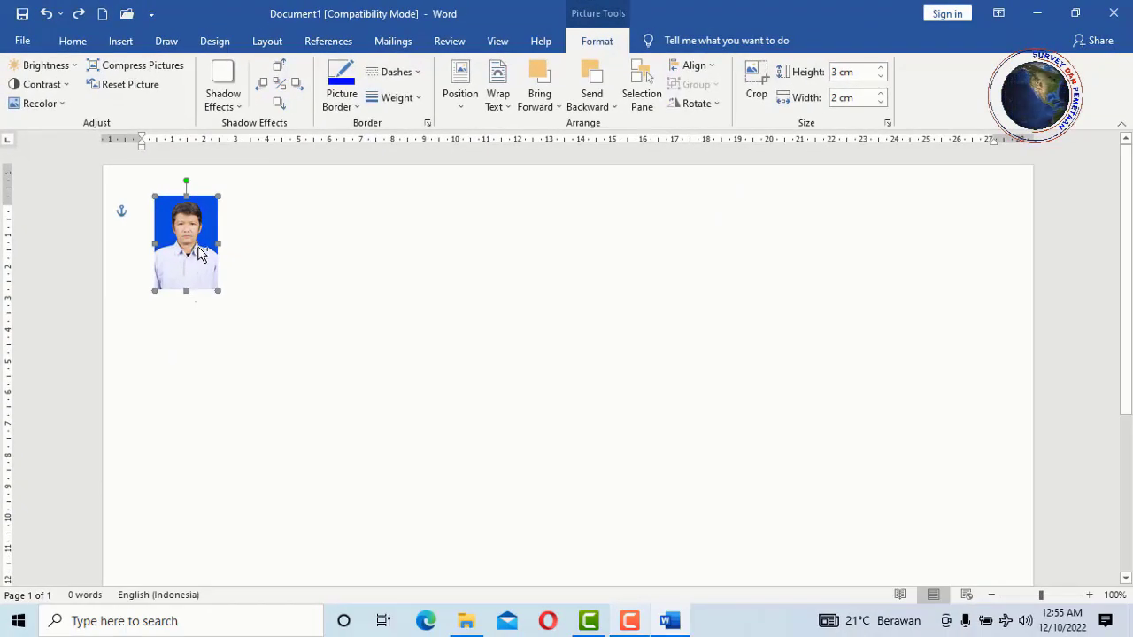
Duplicate the thumbnail twice and line the copies up in a row beside the first
key("ctrl+v")
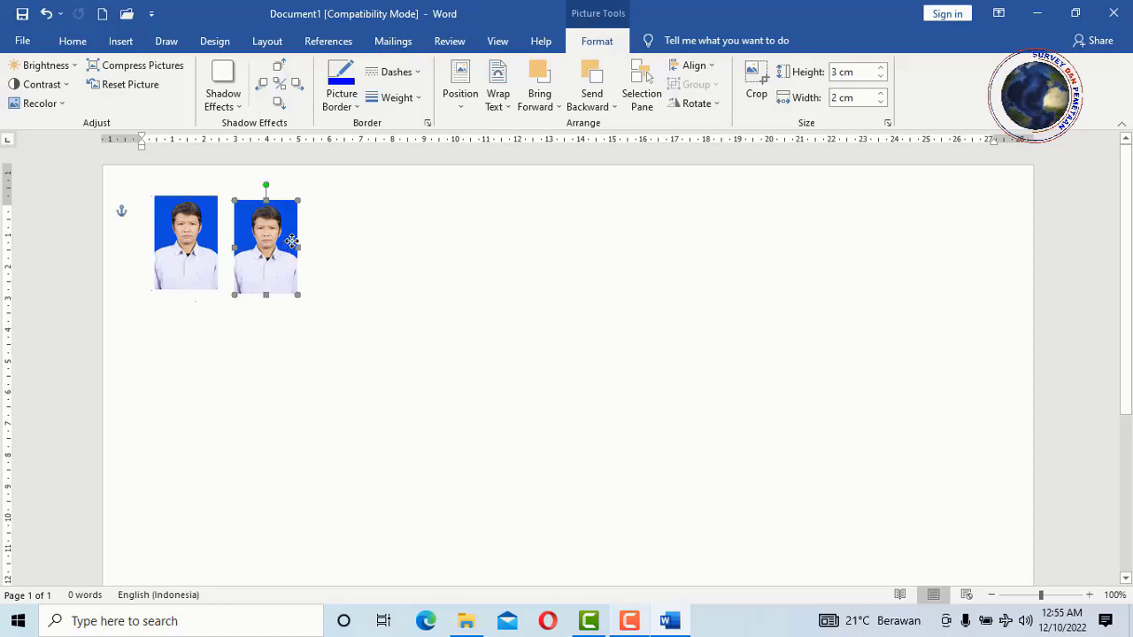
left_click_drag(291, 241, 292, 241)
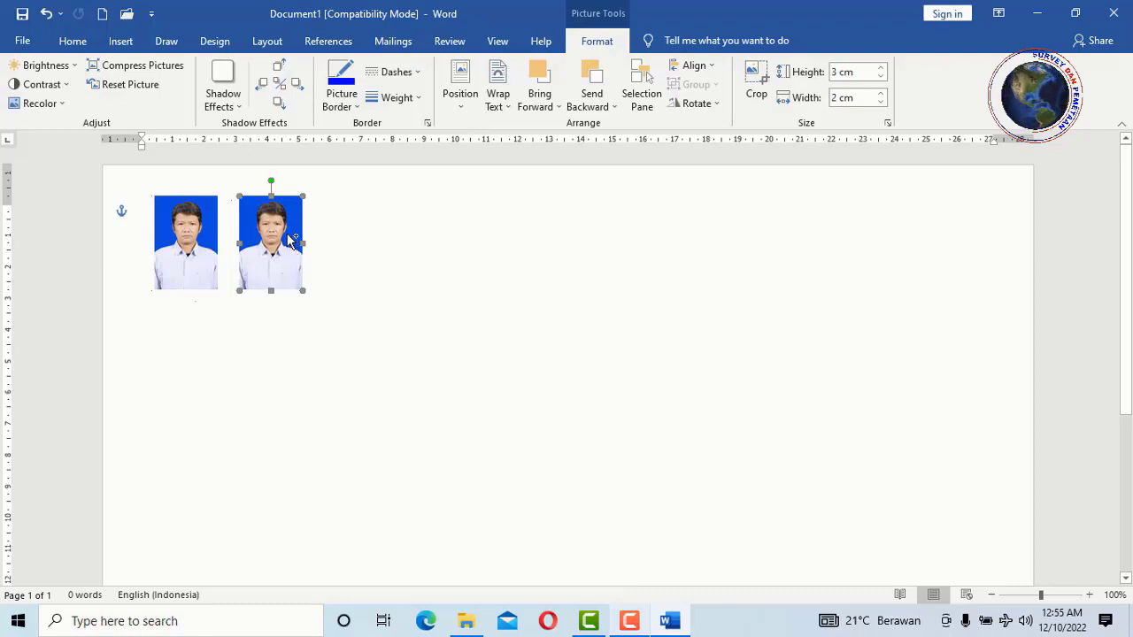
key("ctrl+d")
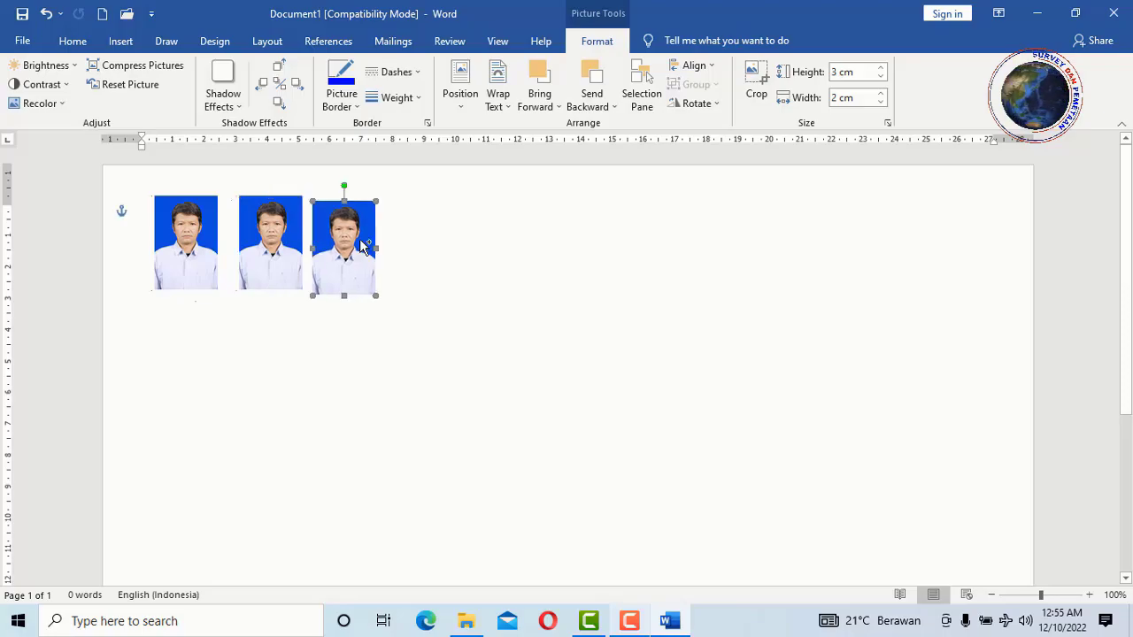
left_click_drag(359, 238, 374, 236)
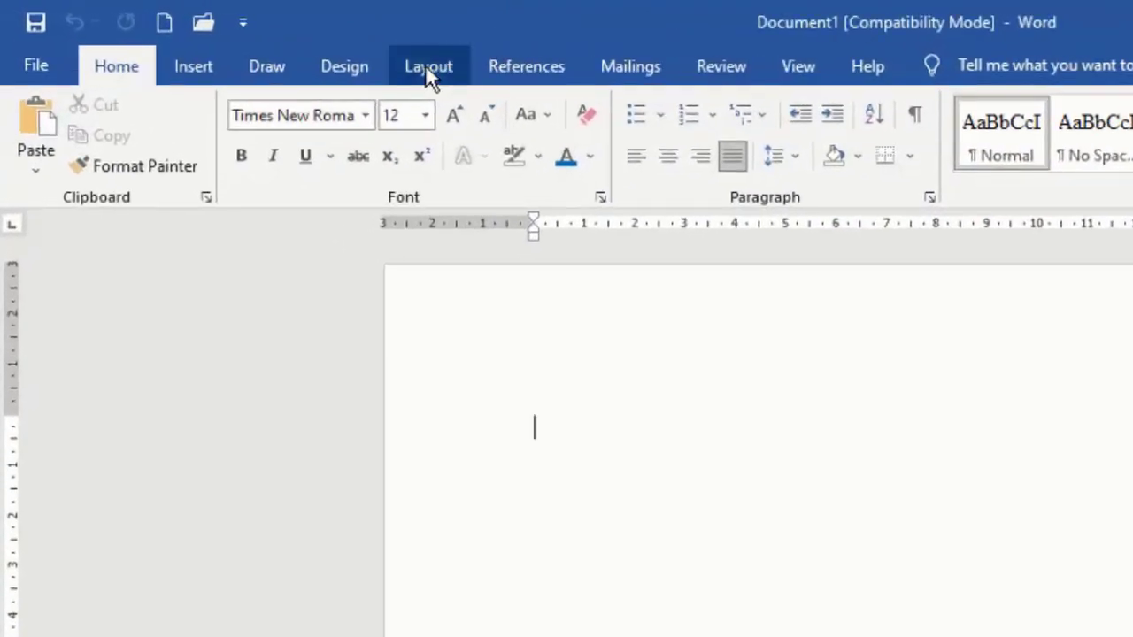
Set the page to A4 paper, Landscape orientation and Narrow margins
left_click(431, 69)
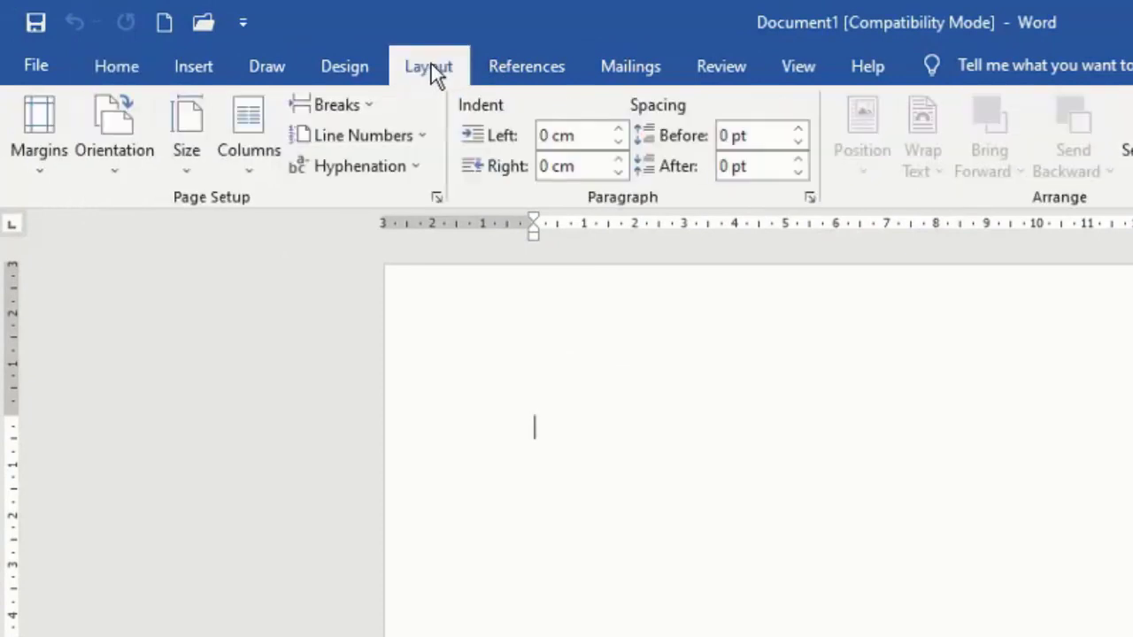
left_click(186, 142)
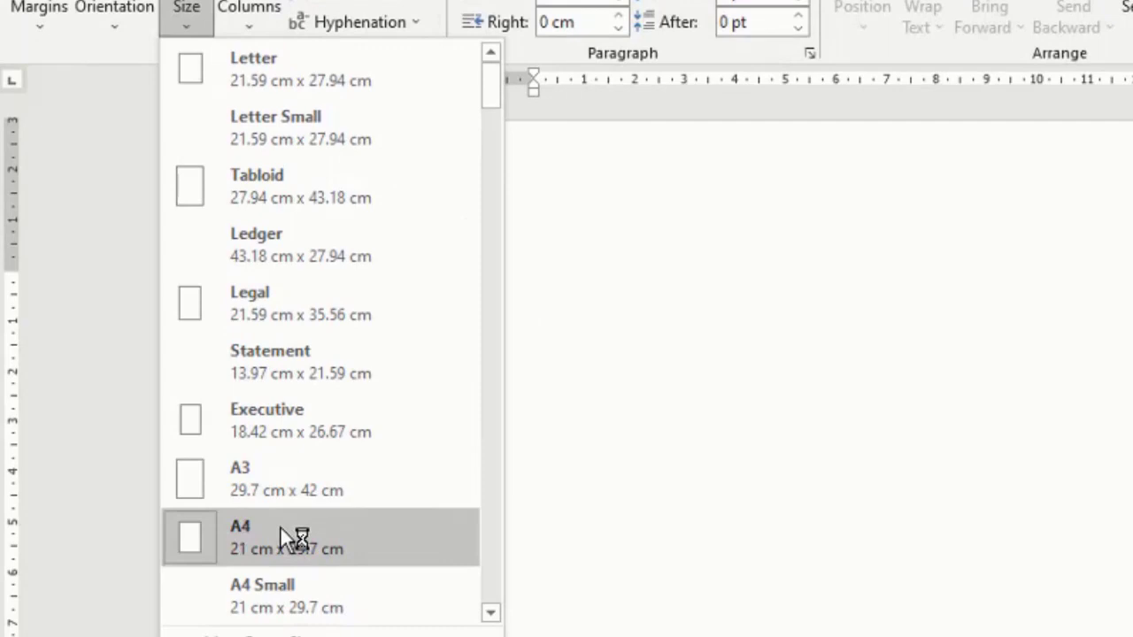
left_click(117, 169)
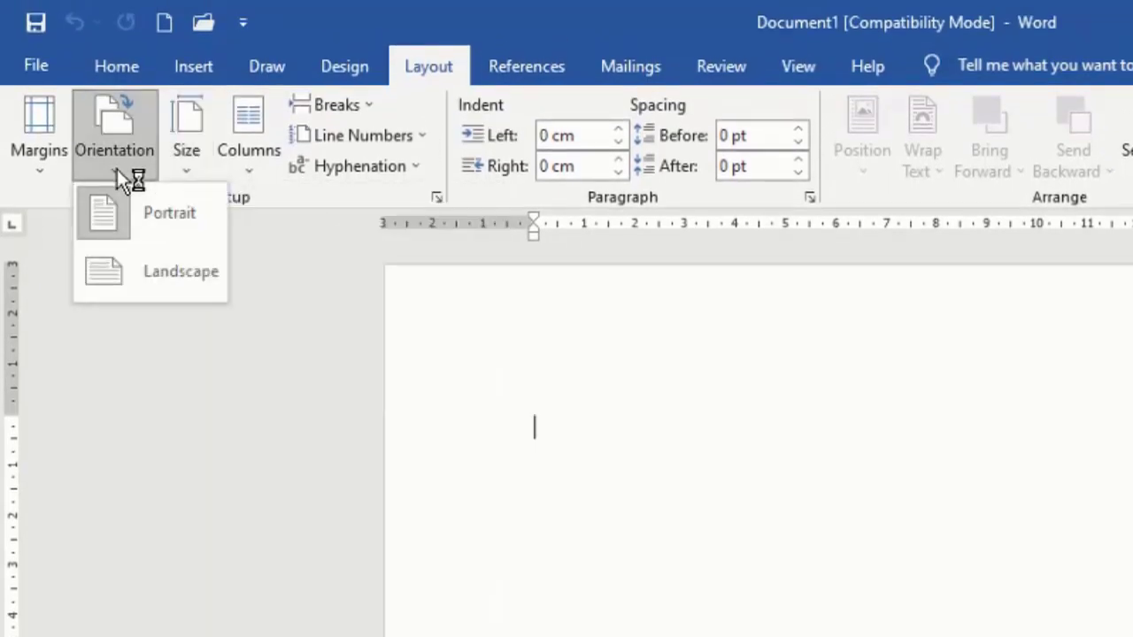
left_click(164, 270)
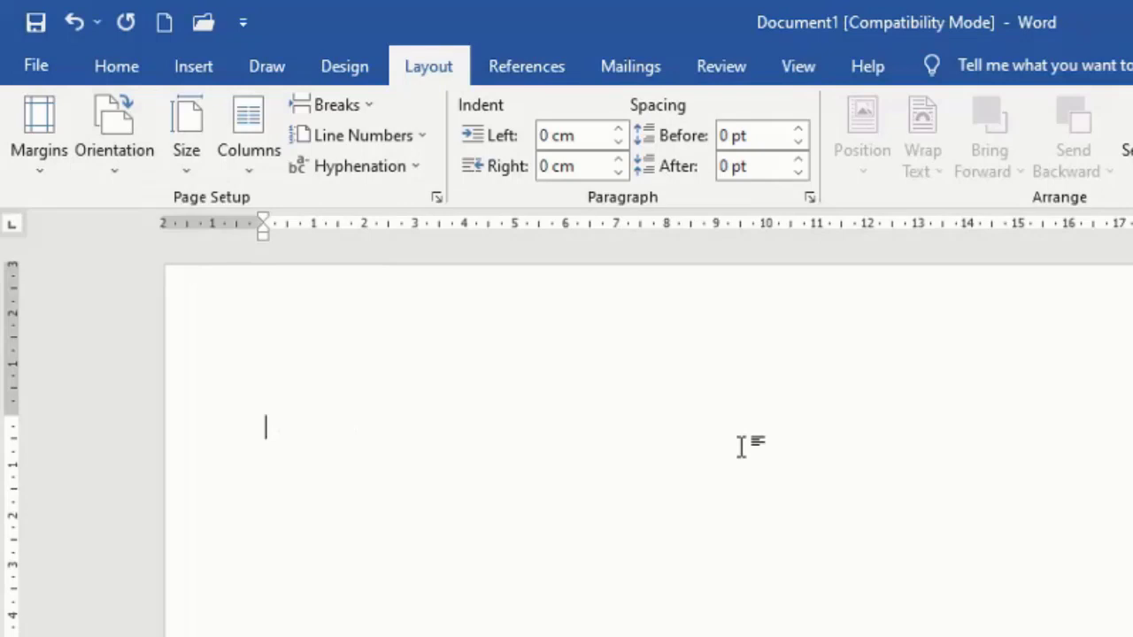
left_click(39, 168)
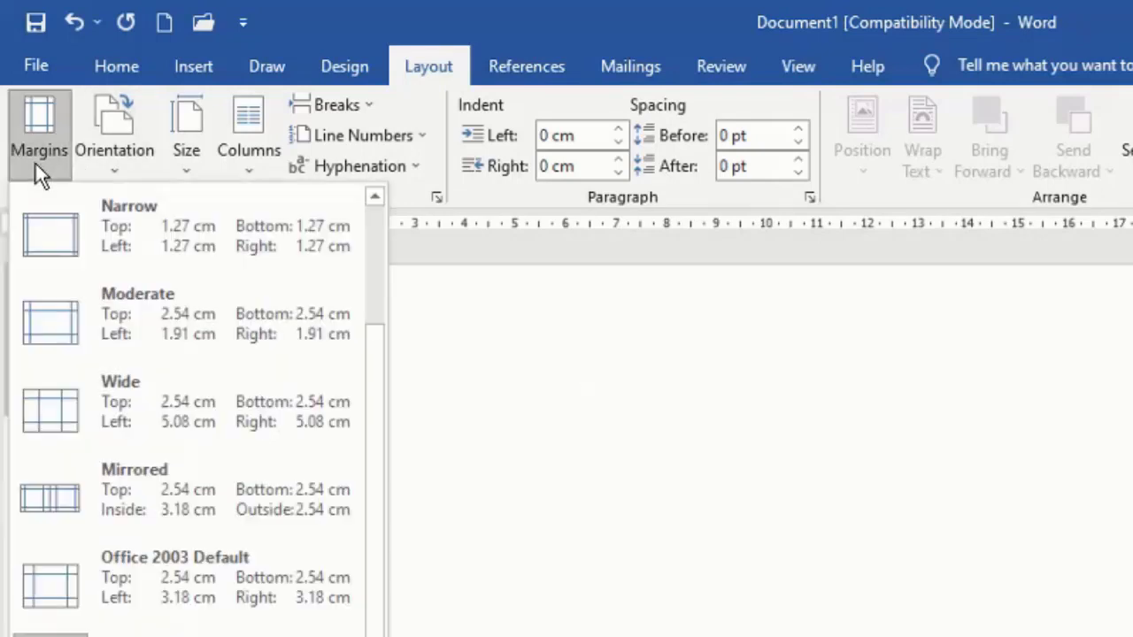
left_click(150, 211)
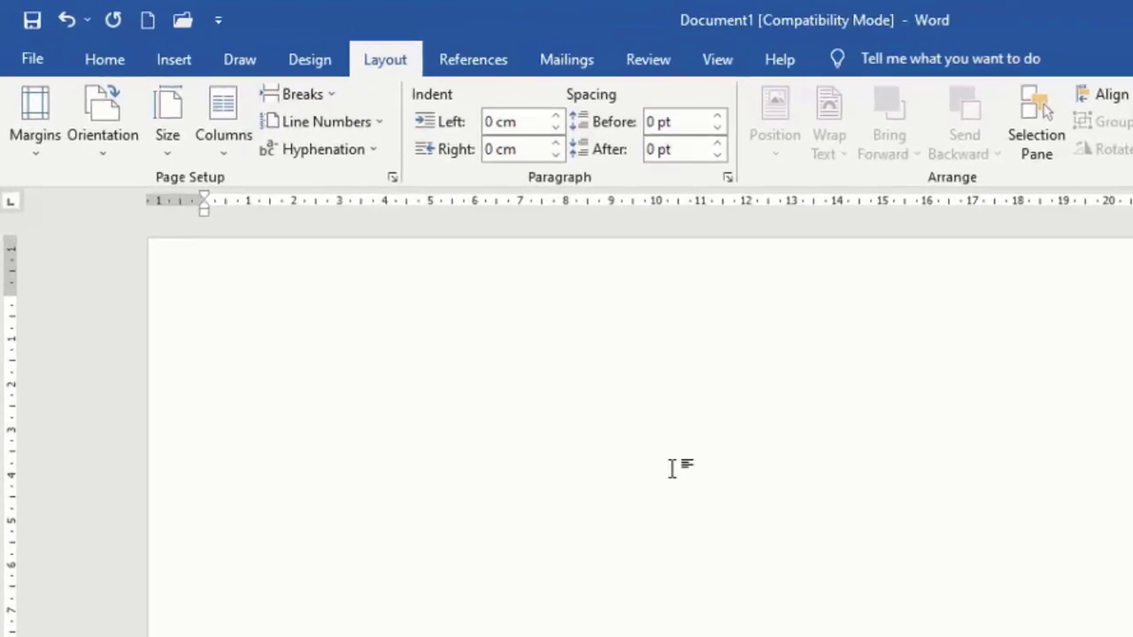
Insert the blue-background photo named 2 from this computer via Insert > Pictures
left_click(191, 65)
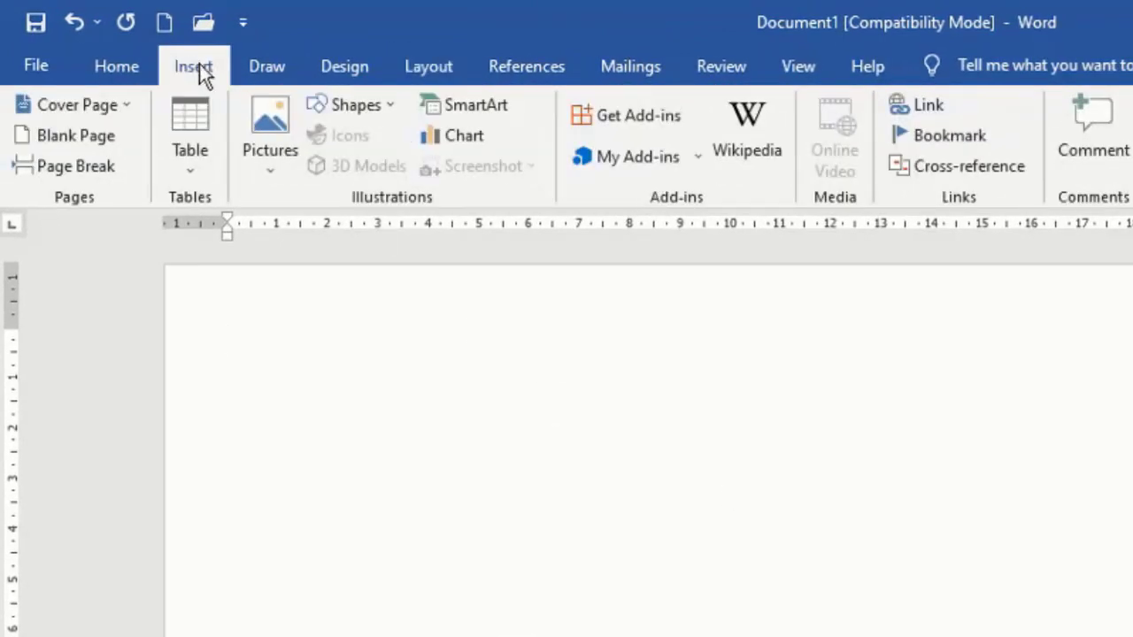
left_click(277, 161)
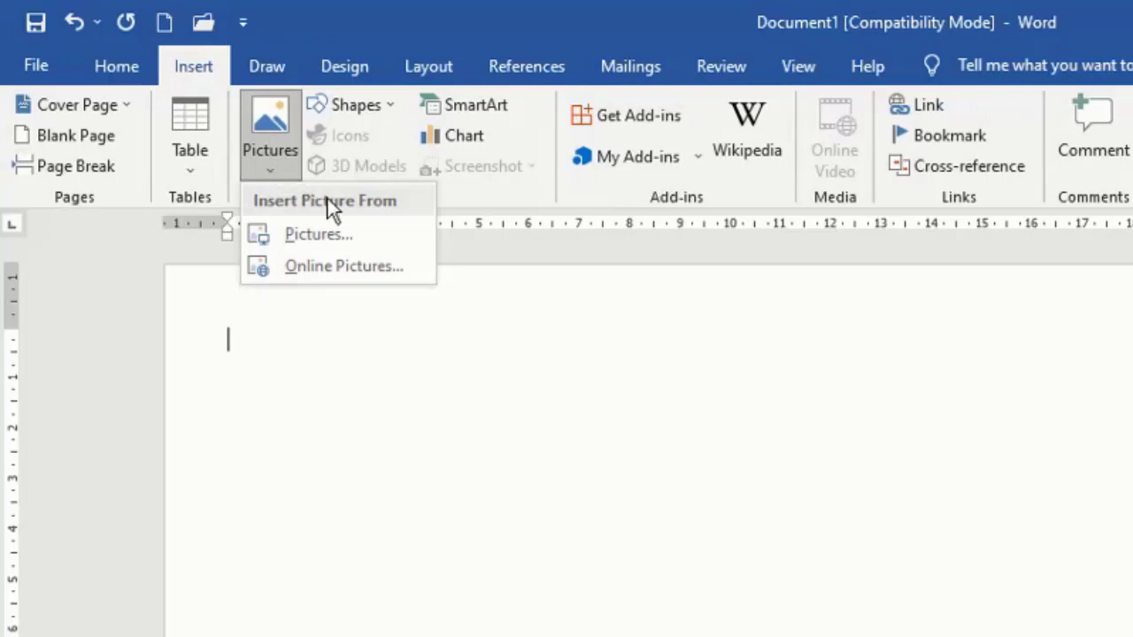
left_click(383, 239)
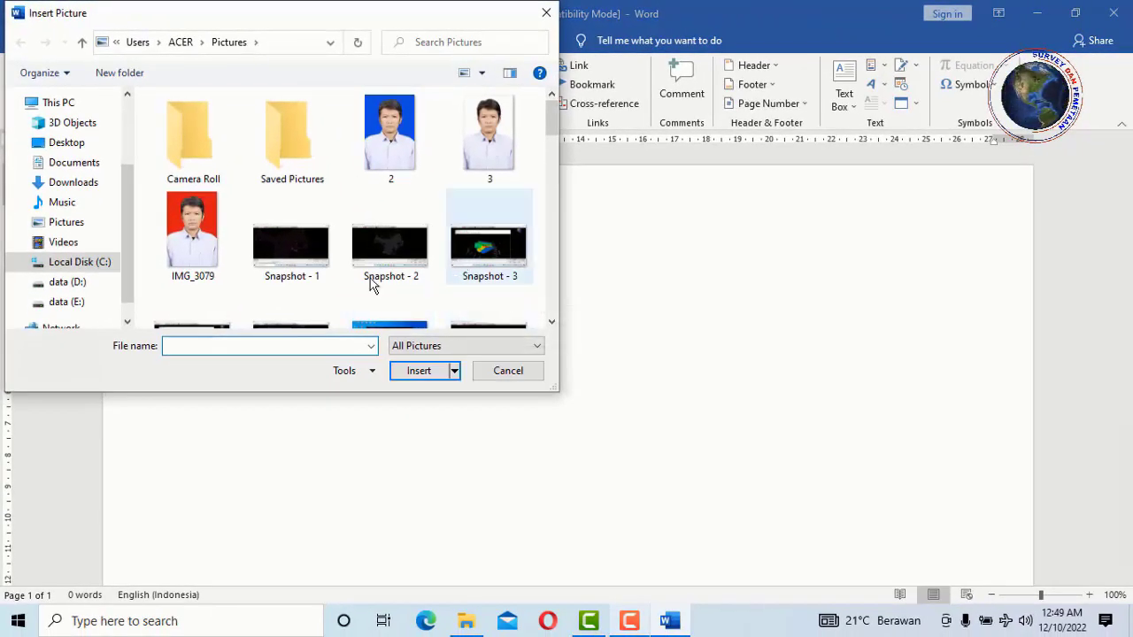
left_click(384, 154)
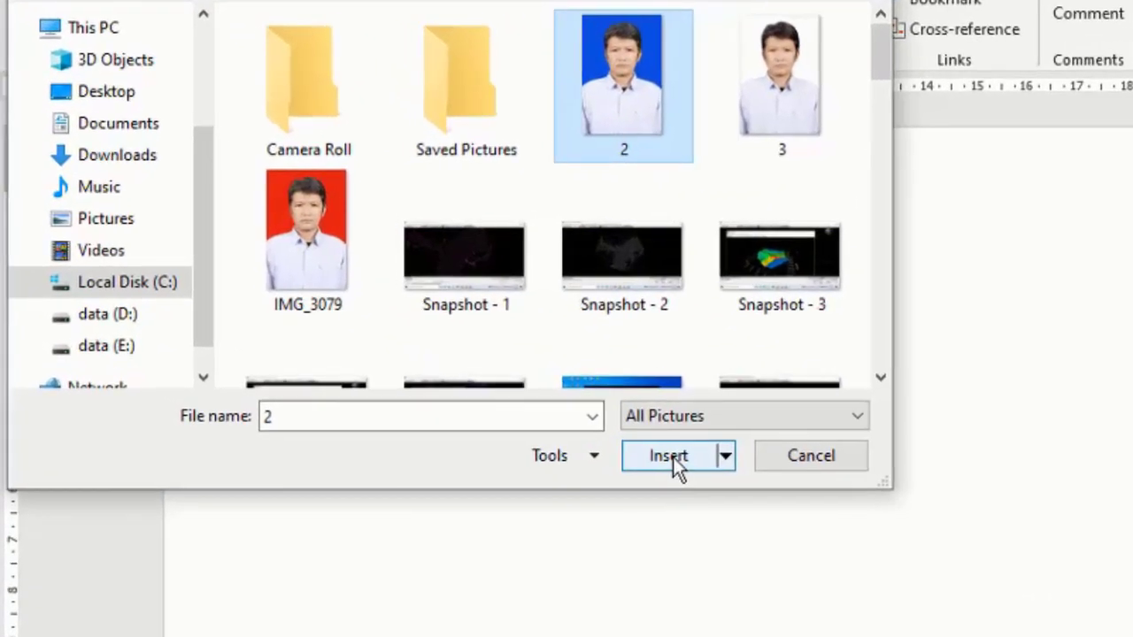
left_click(672, 456)
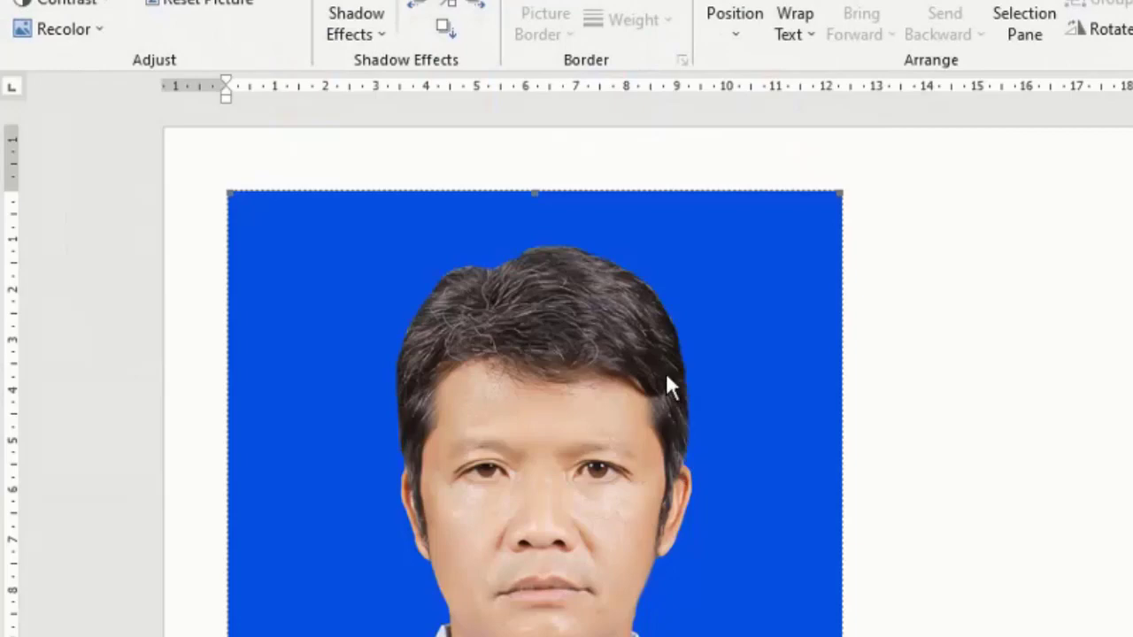
Resize the photo to 5.72 cm high by 3.81 cm wide, keeping it at the top-left
scroll(668, 390, "down", 5)
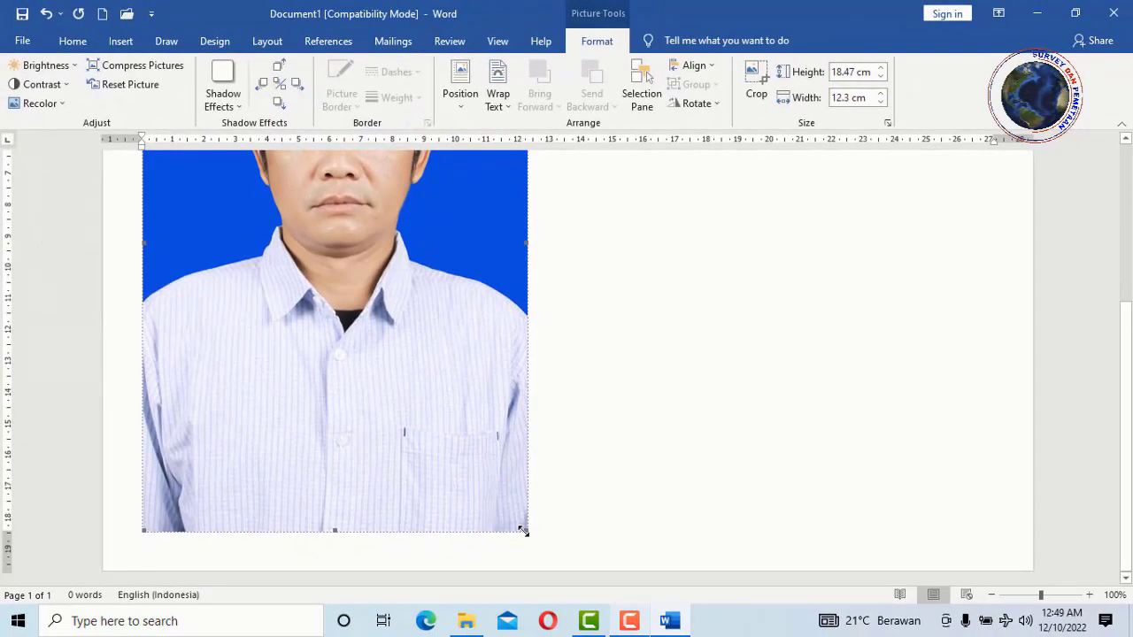
left_click_drag(332, 248, 336, 250)
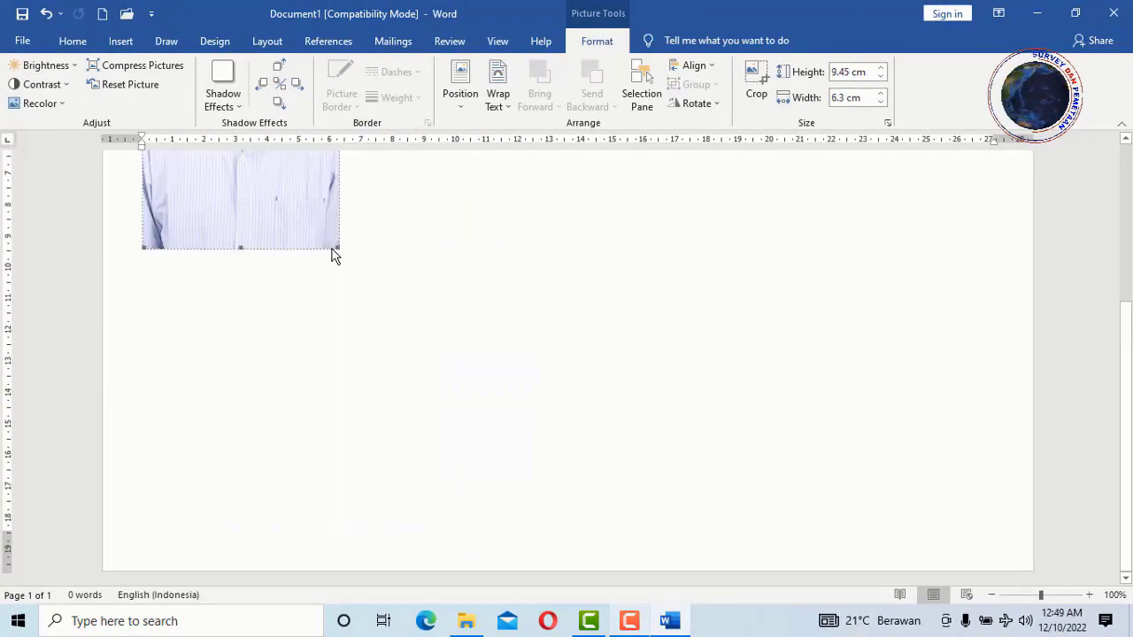
scroll(346, 430, "up", 5)
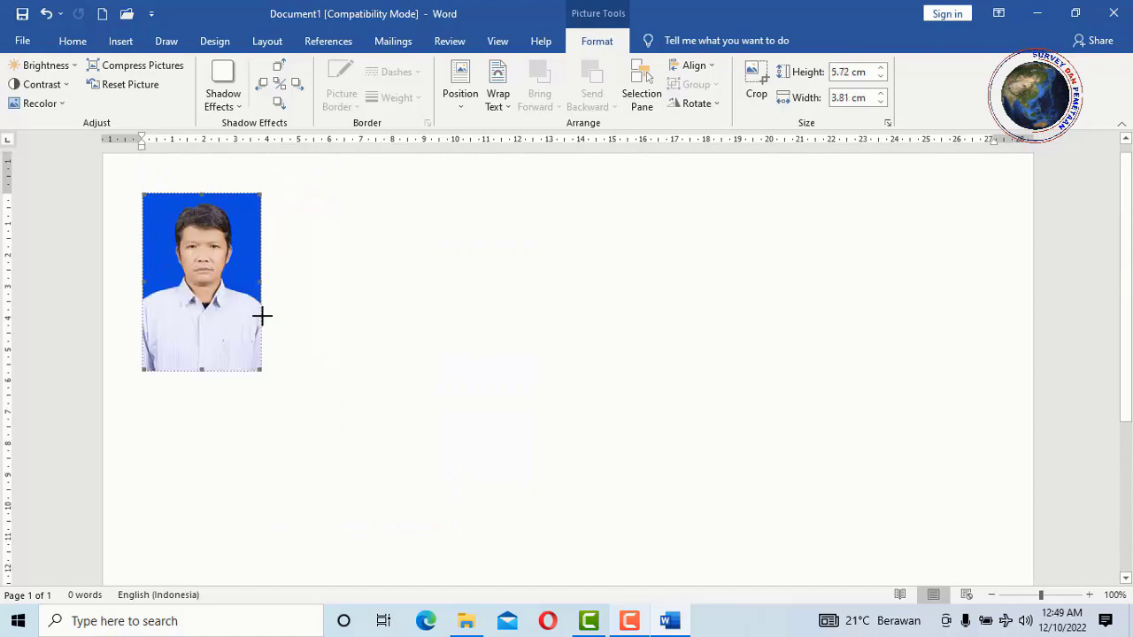
left_click(296, 339)
left_click(216, 302)
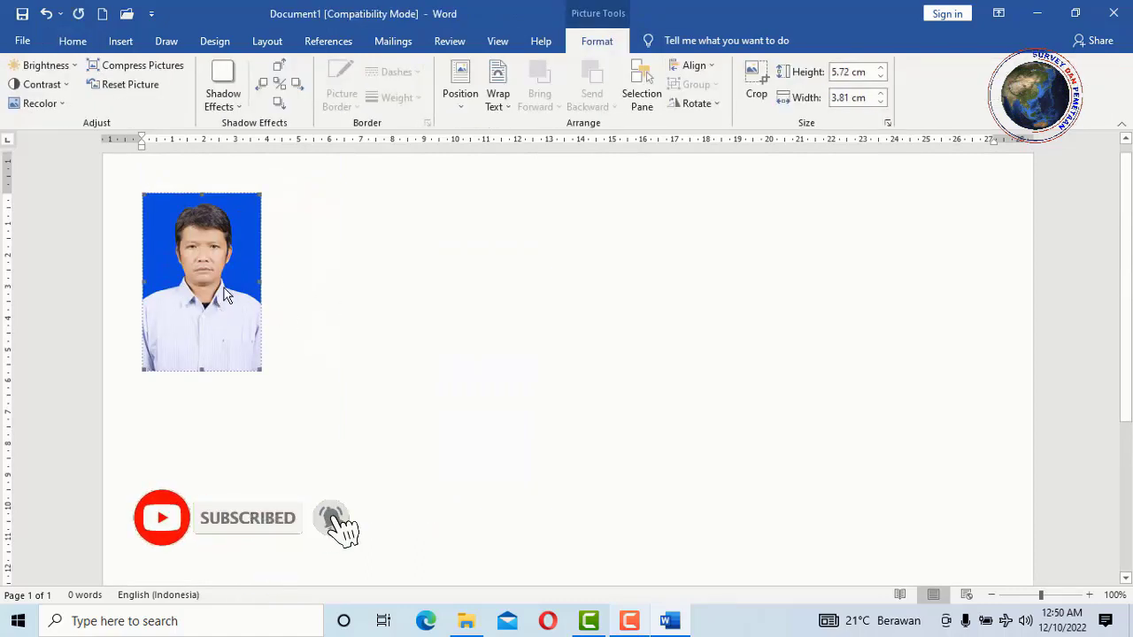
left_click_drag(223, 256, 252, 262)
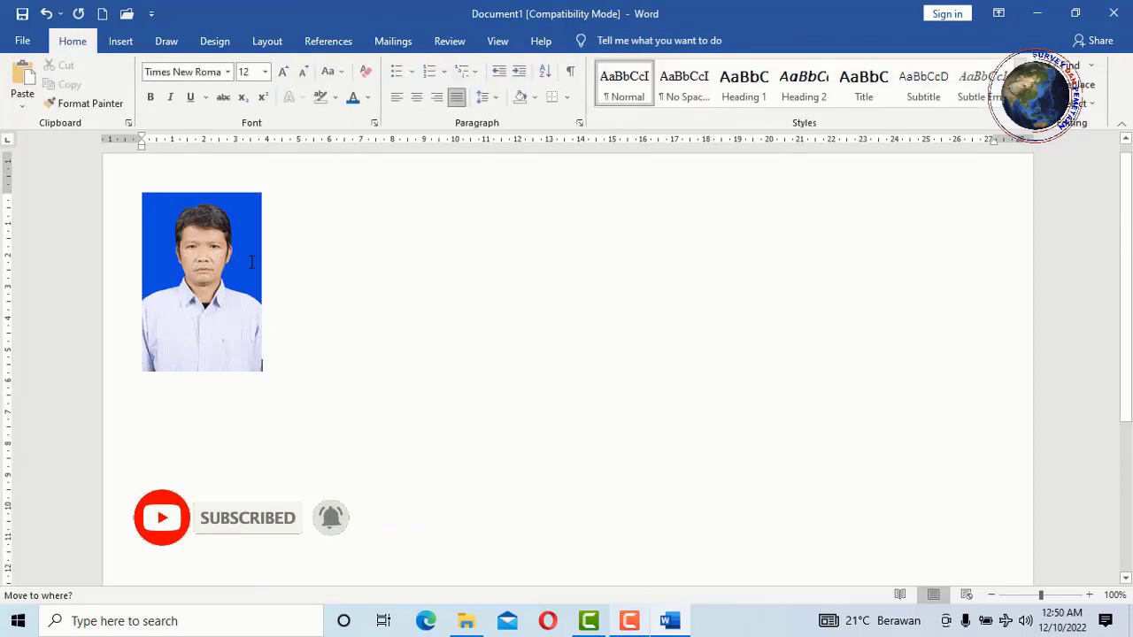
left_click_drag(228, 322, 199, 323)
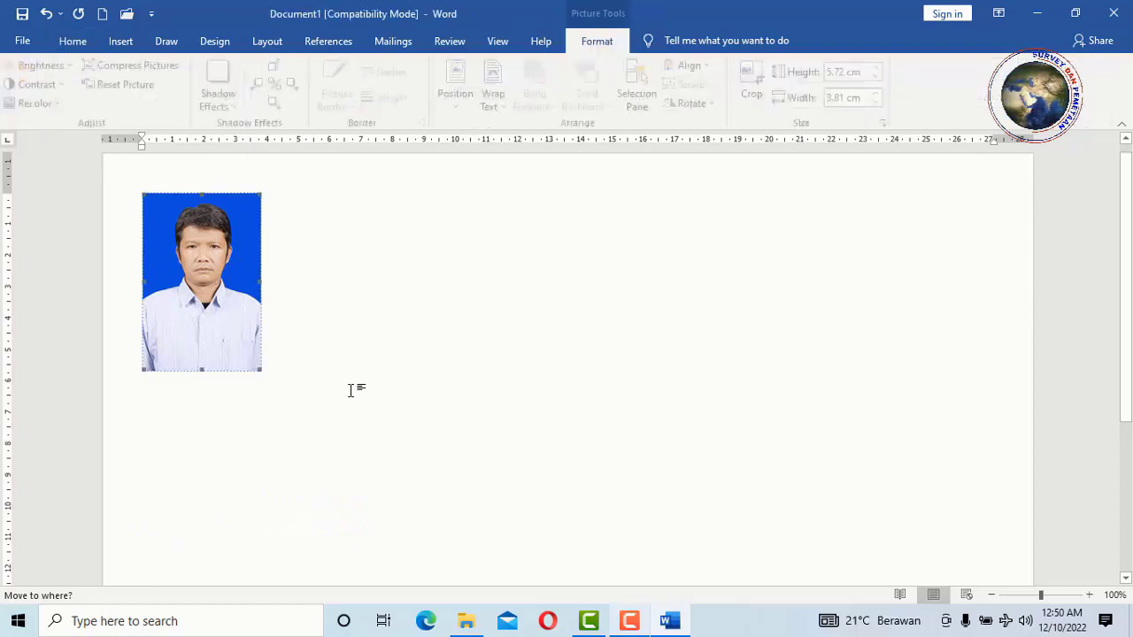
left_click_drag(215, 277, 316, 270)
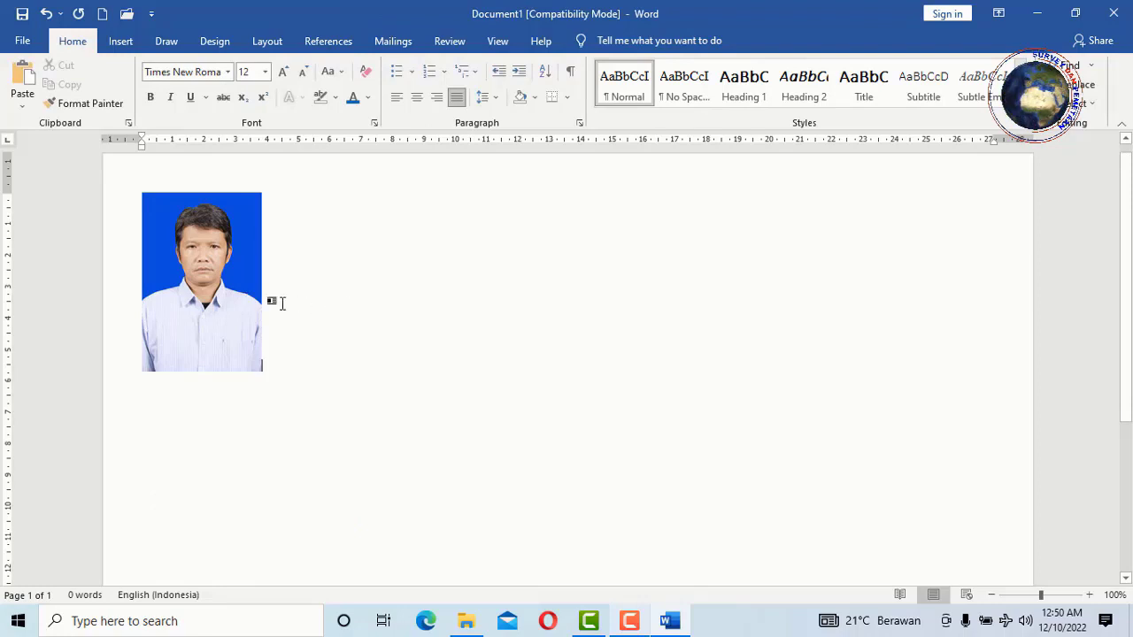
Set the photo's Wrap Text to In Front of Text so it floats freely
left_click(210, 257)
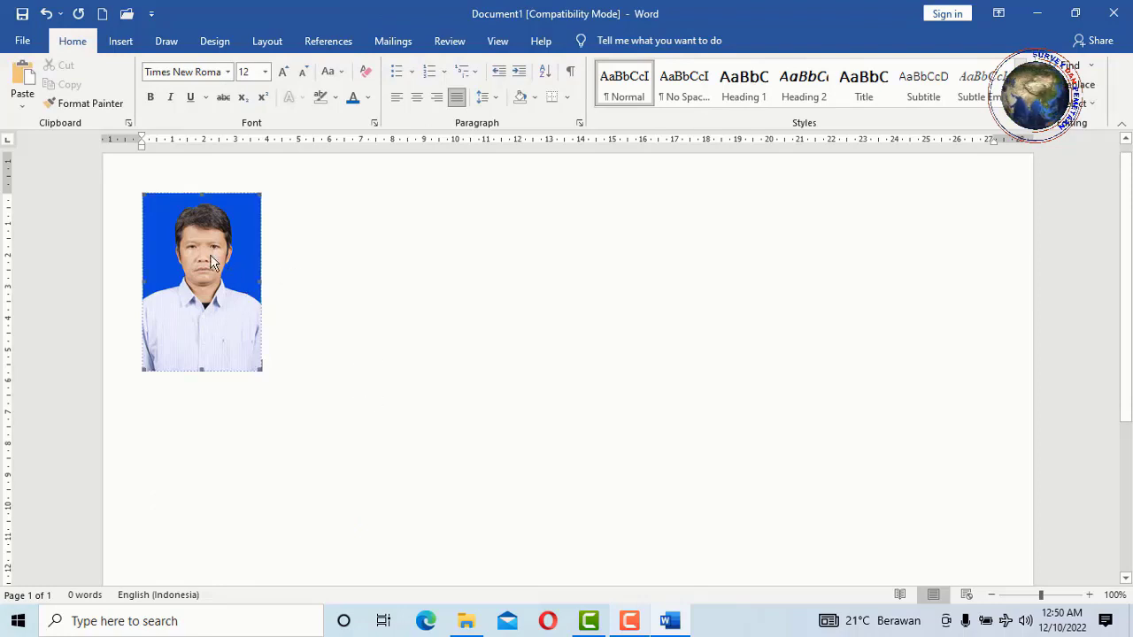
double_click(210, 255)
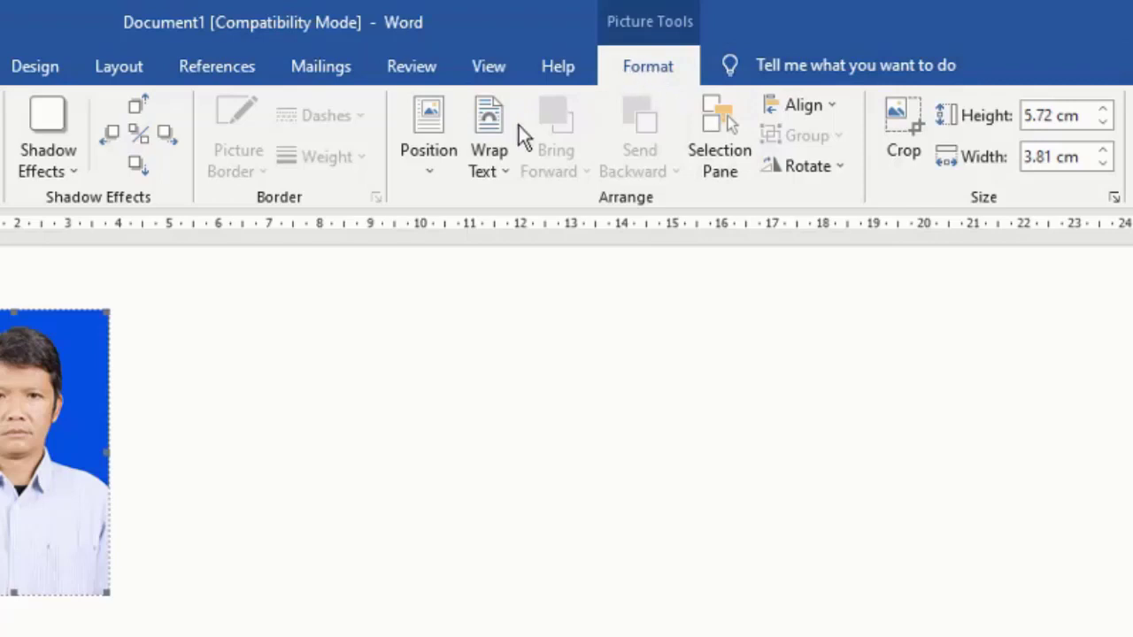
left_click(504, 172)
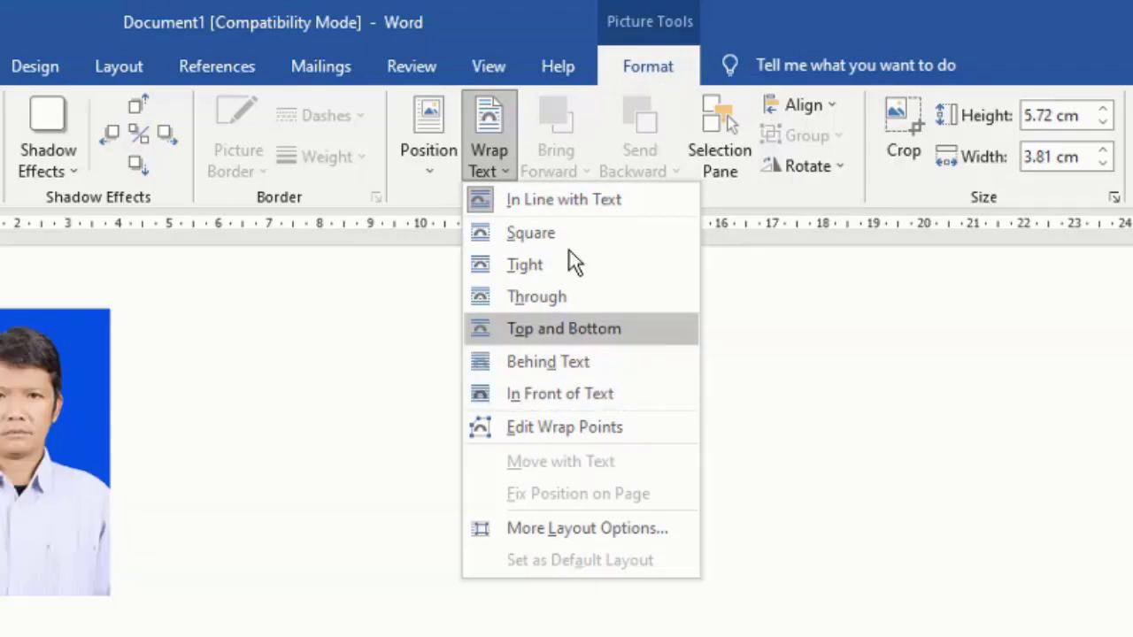
left_click(586, 399)
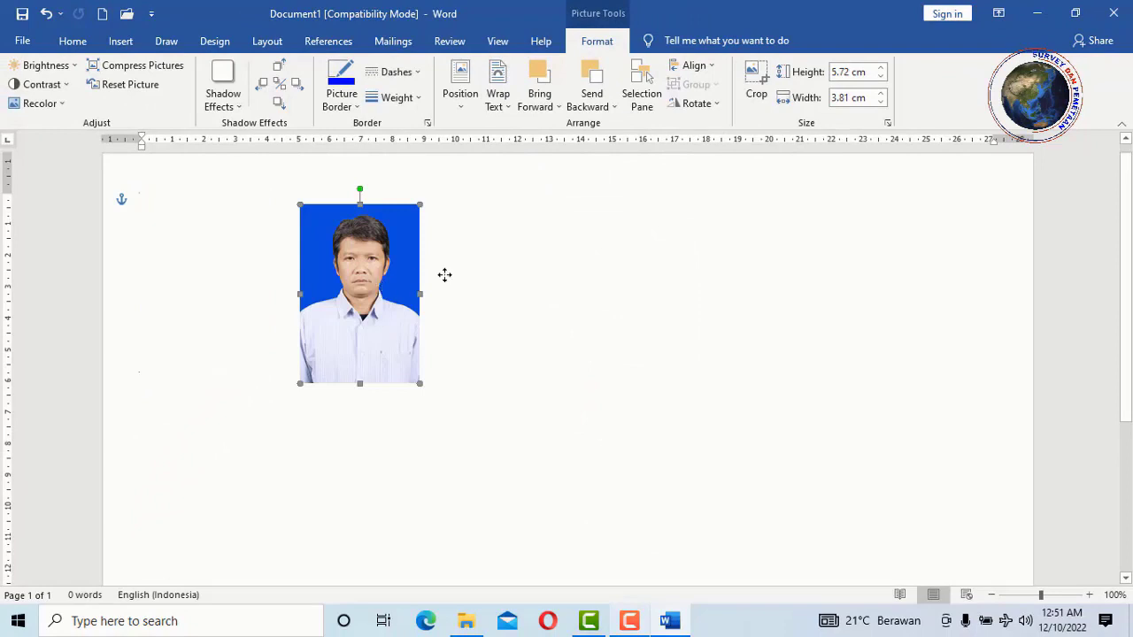
Drag the floating photo back to the page's top-left corner, undoing one stray change
mouse_move(358, 278)
left_mouse_down()
mouse_move(524, 270)
mouse_move(449, 440)
mouse_move(304, 339)
left_mouse_up()
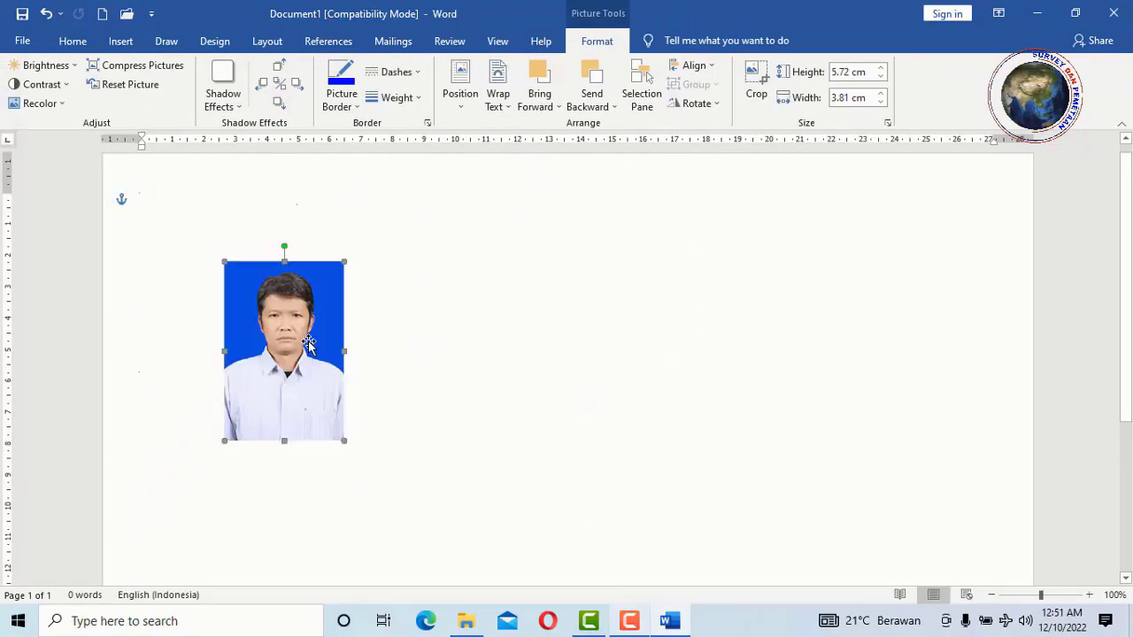
left_click_drag(254, 279, 250, 277)
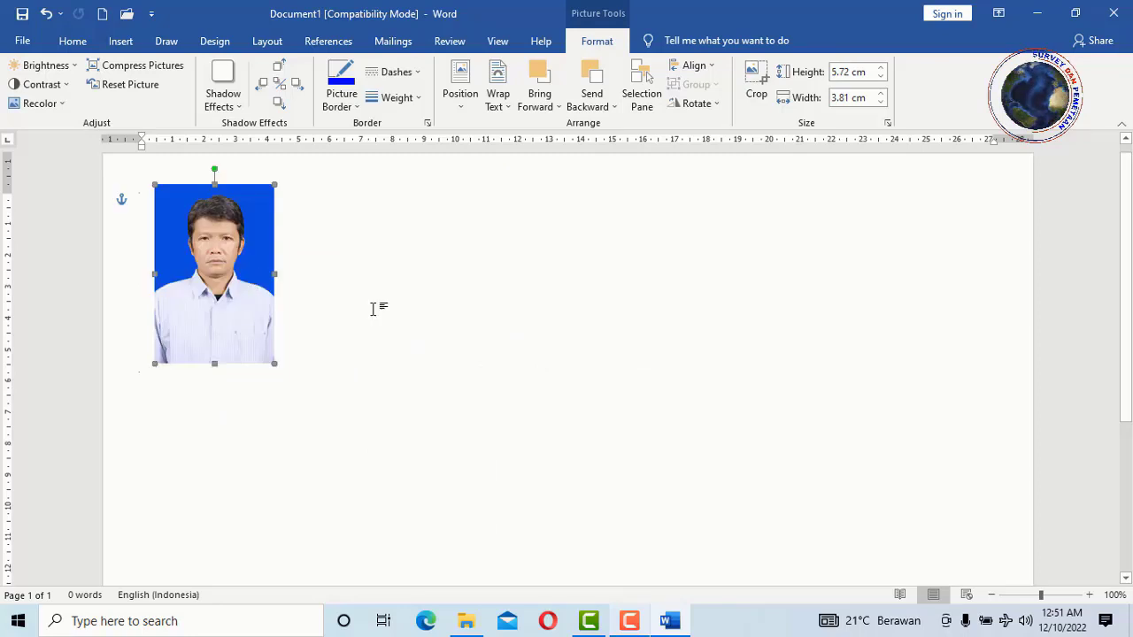
left_click(384, 313)
key("ctrl+z")
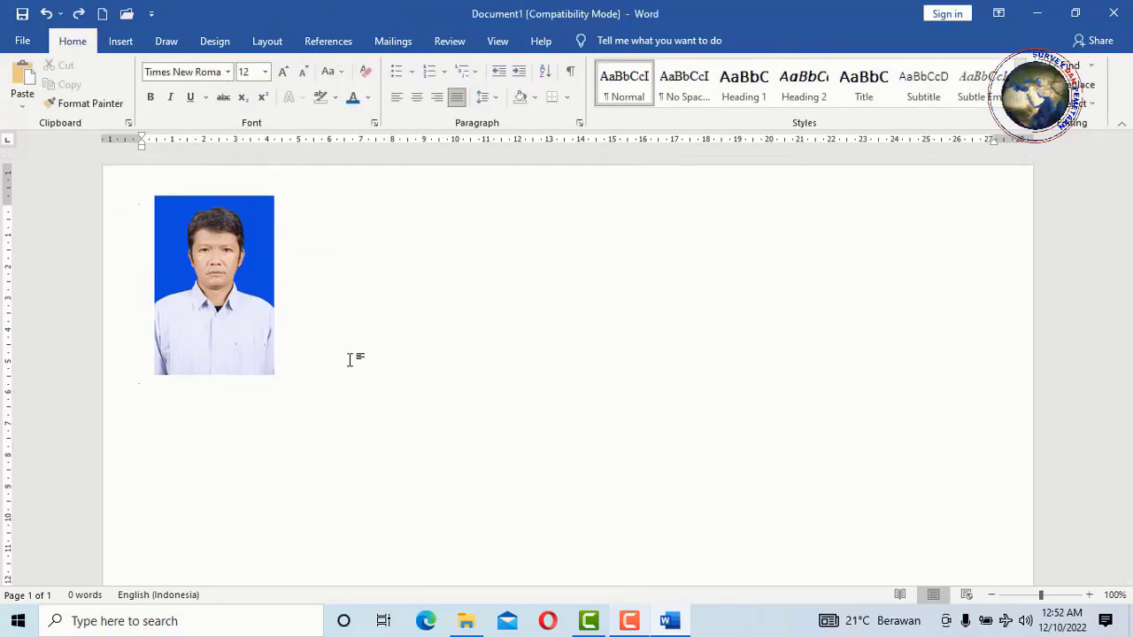
left_click(241, 291)
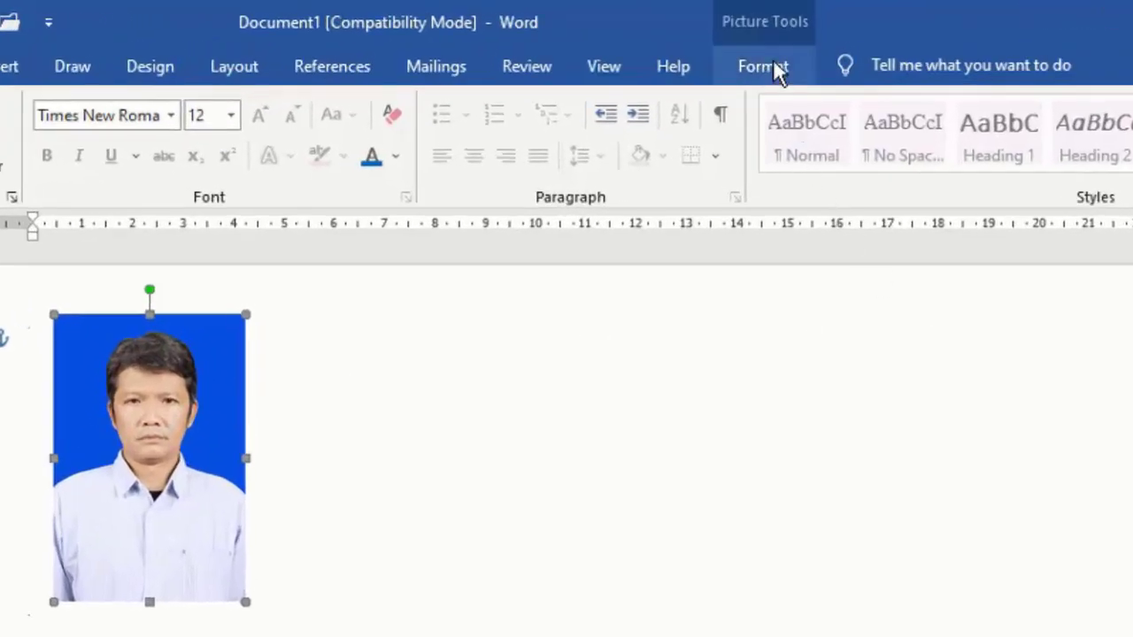
Enter Height 3 cm and Width 2 cm in the picture's Size group
left_click(766, 69)
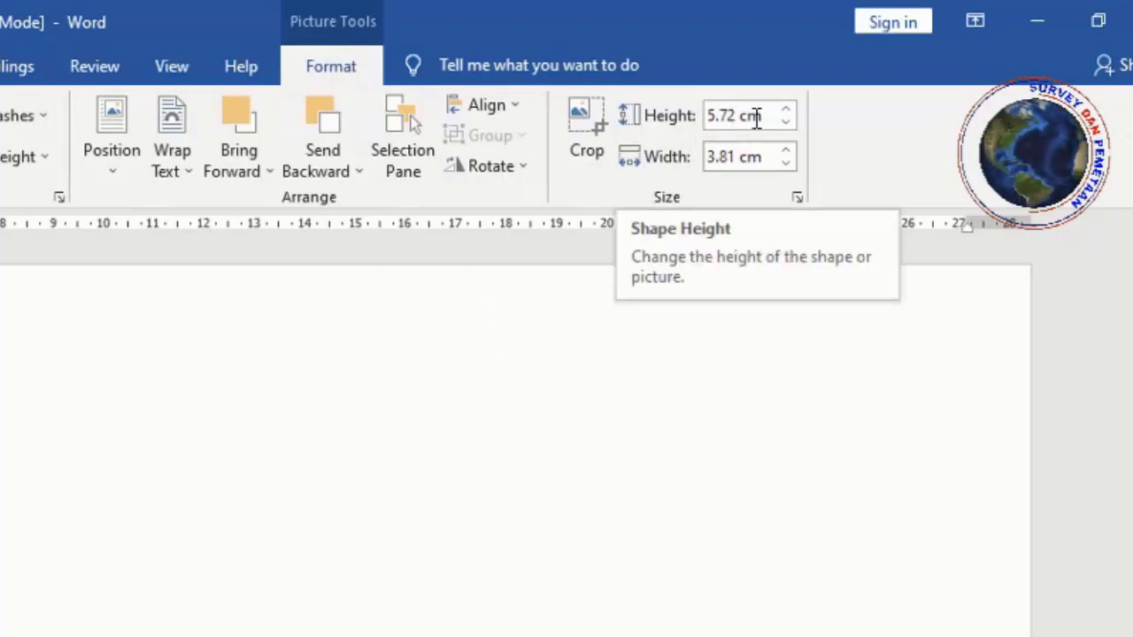
left_click_drag(671, 124, 797, 120)
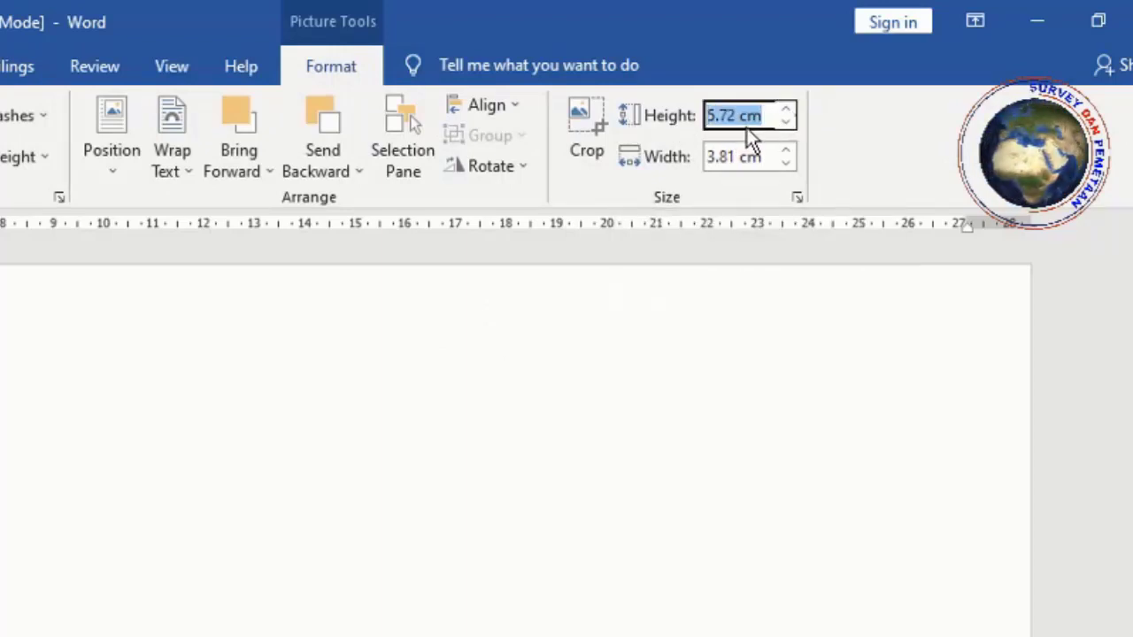
type("3")
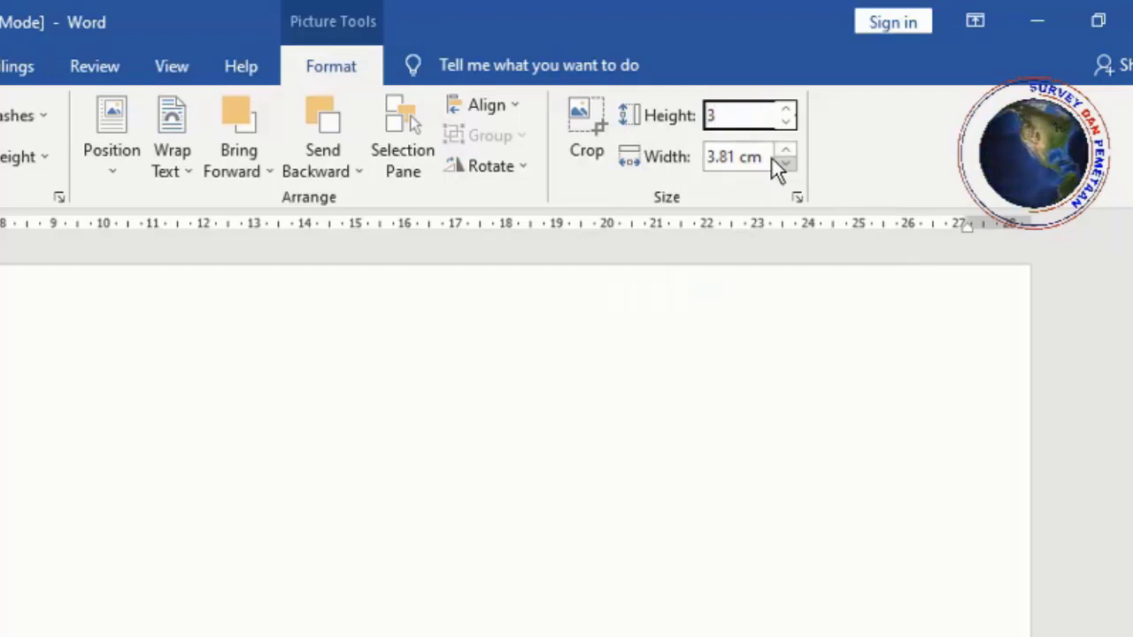
left_click(761, 156)
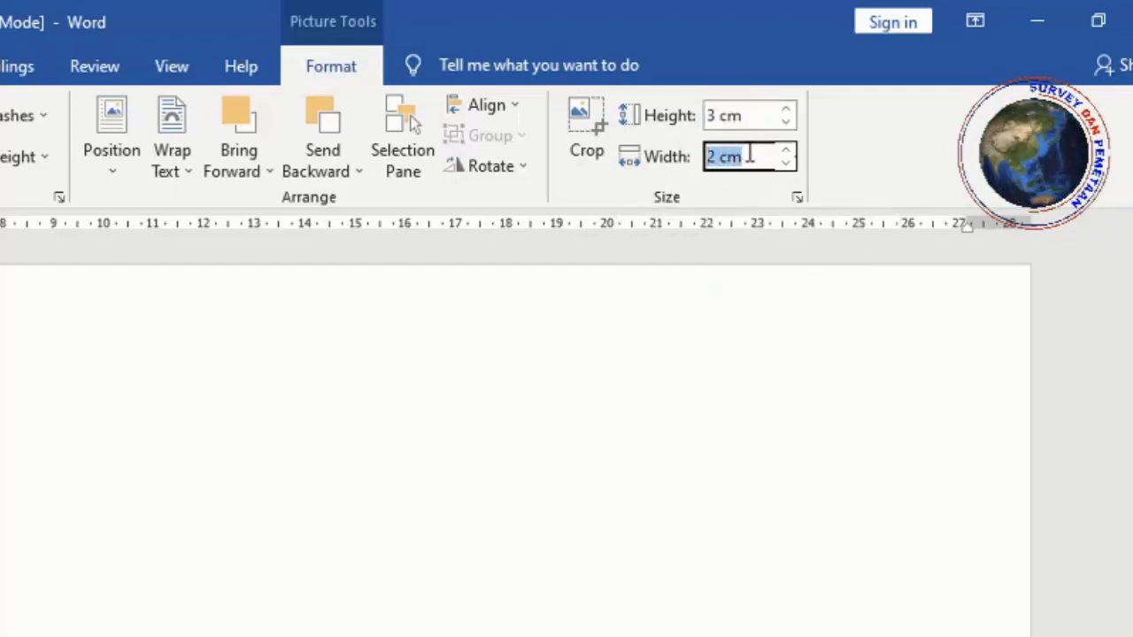
type("2")
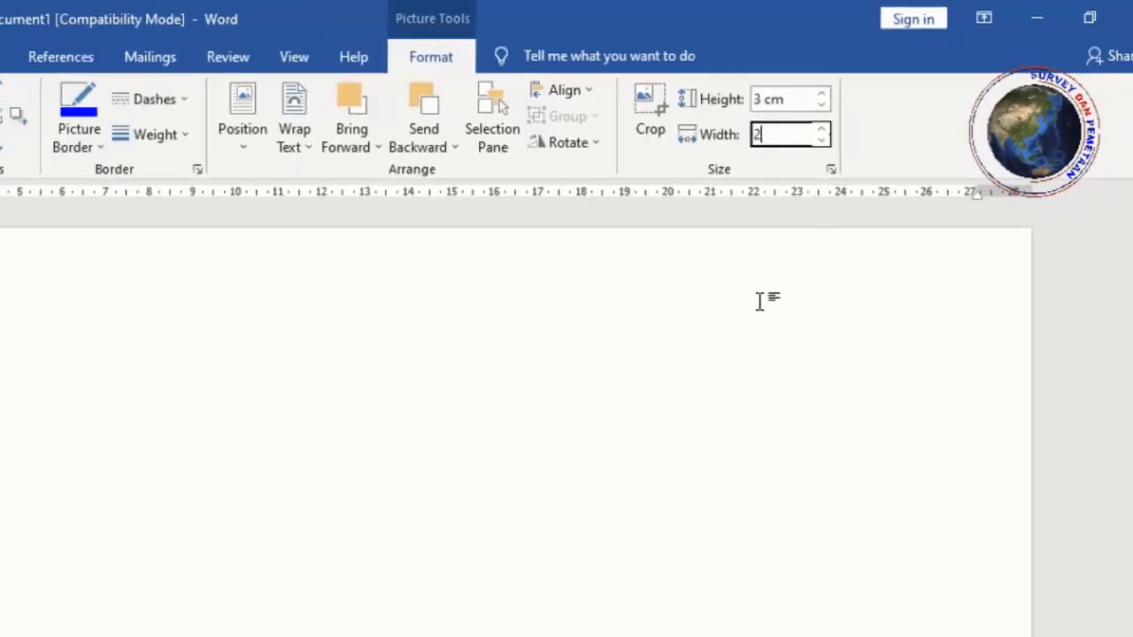
key("Return")
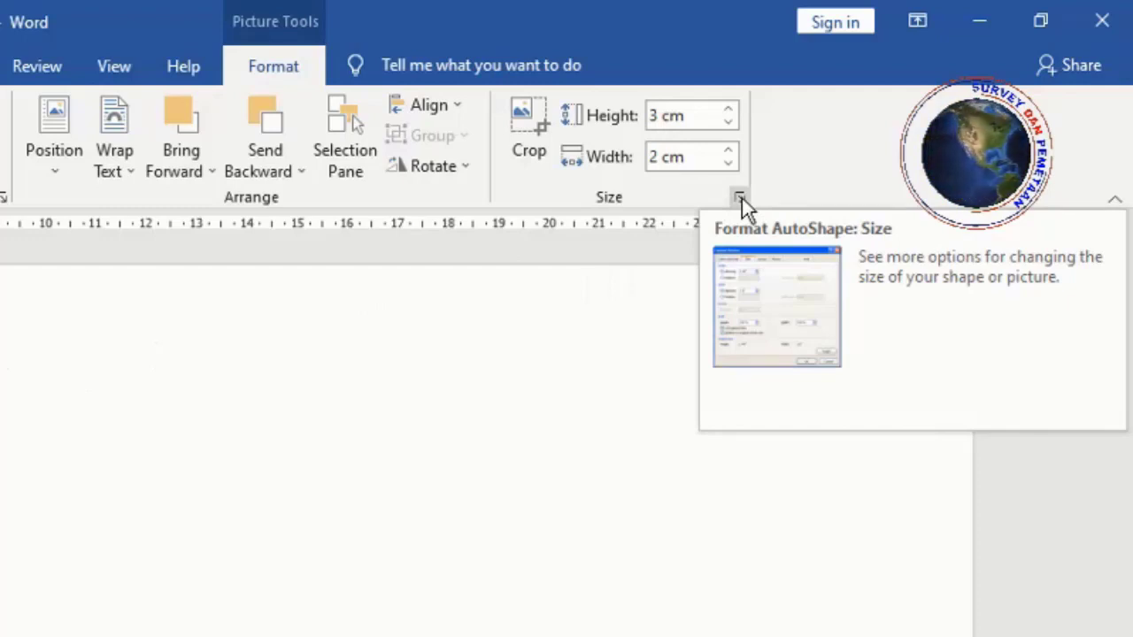
Turn off Lock aspect ratio and set exact Height 3 cm and Width 2 cm in the Size dialog
left_click(743, 199)
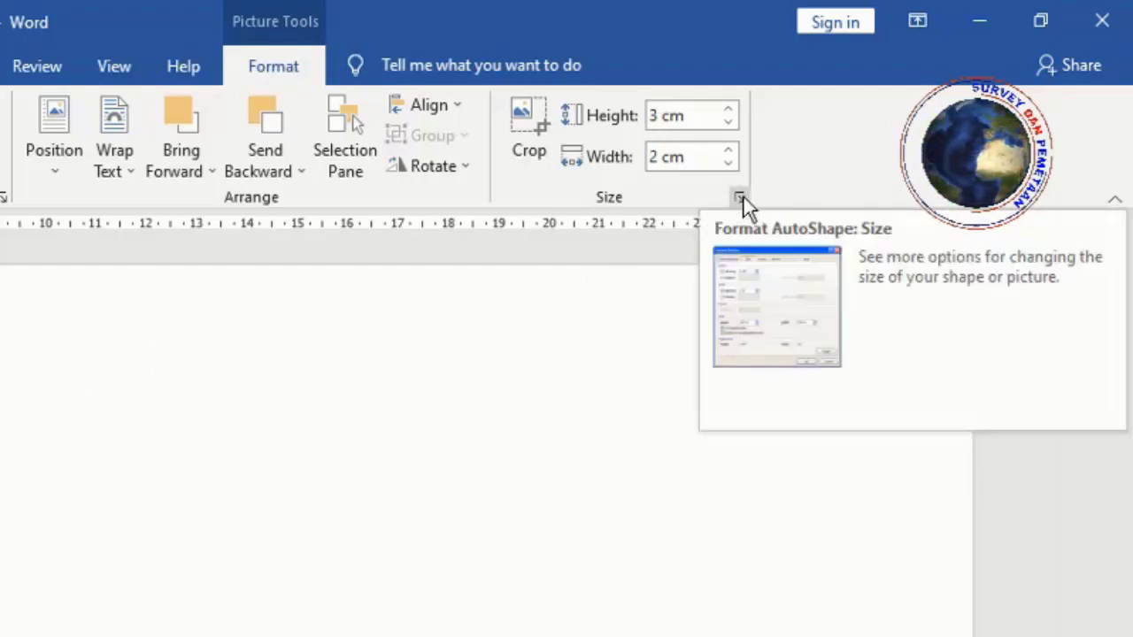
left_click(740, 198)
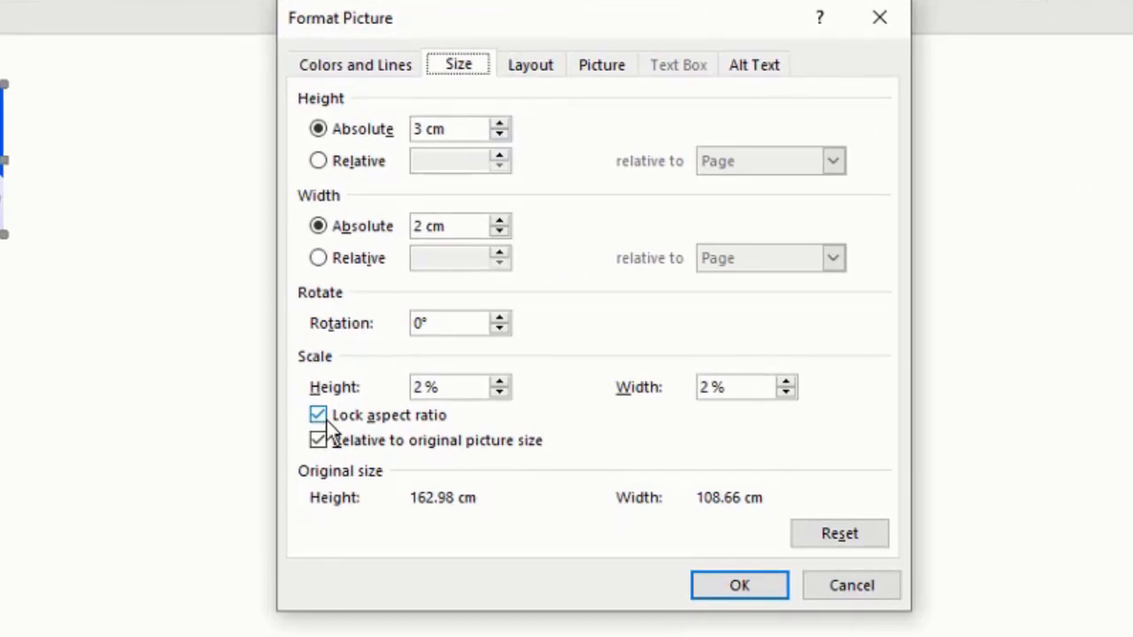
left_click(329, 422)
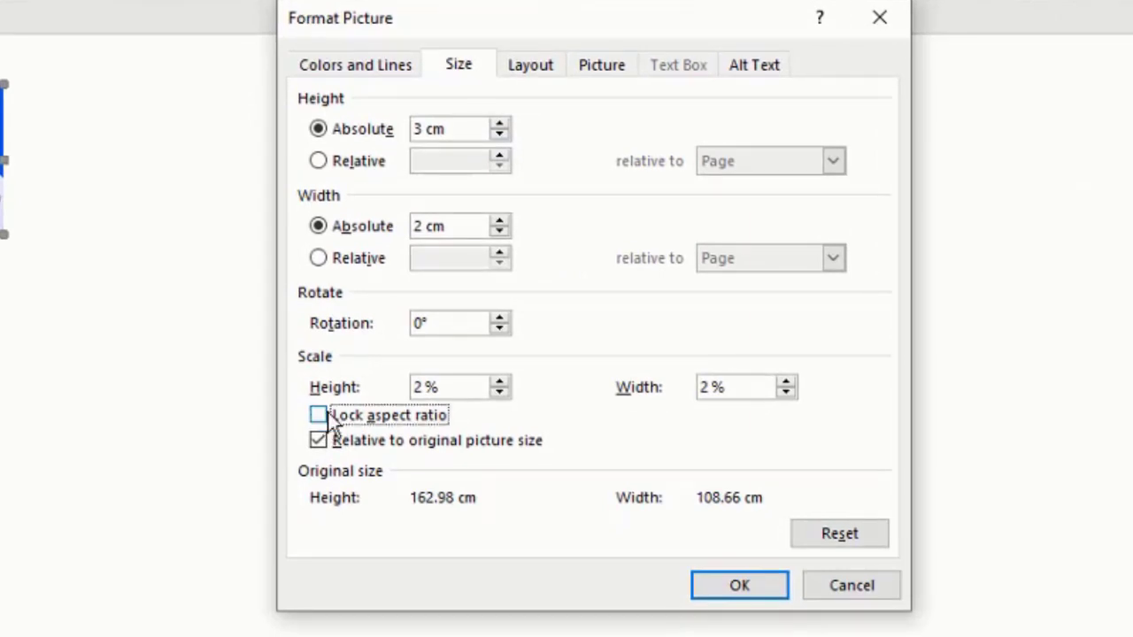
left_click_drag(462, 130, 399, 131)
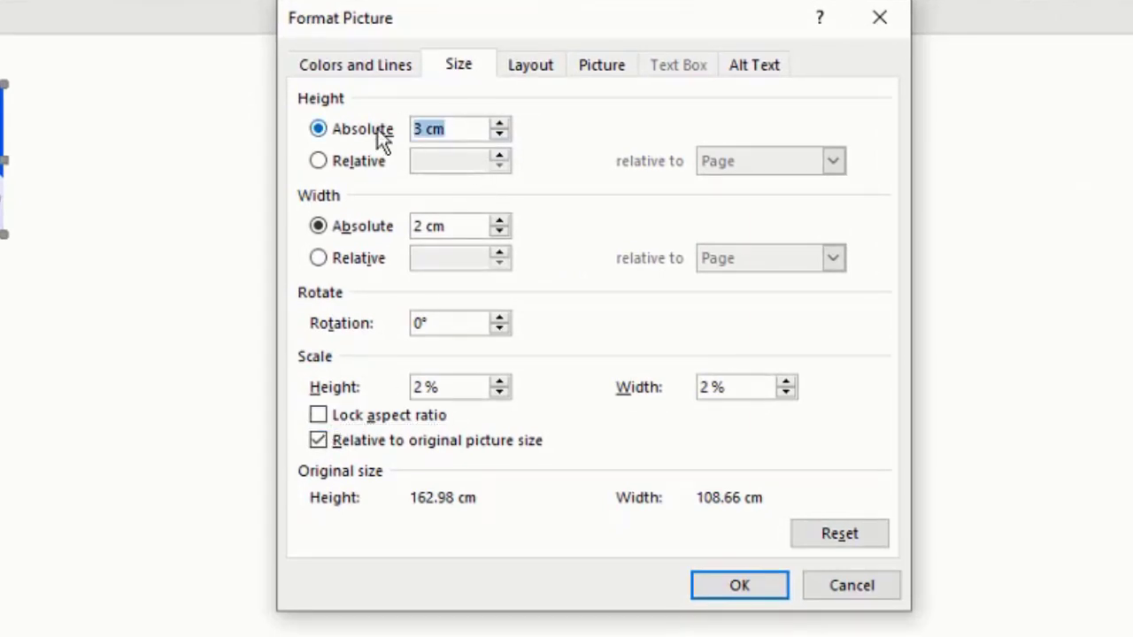
type("3")
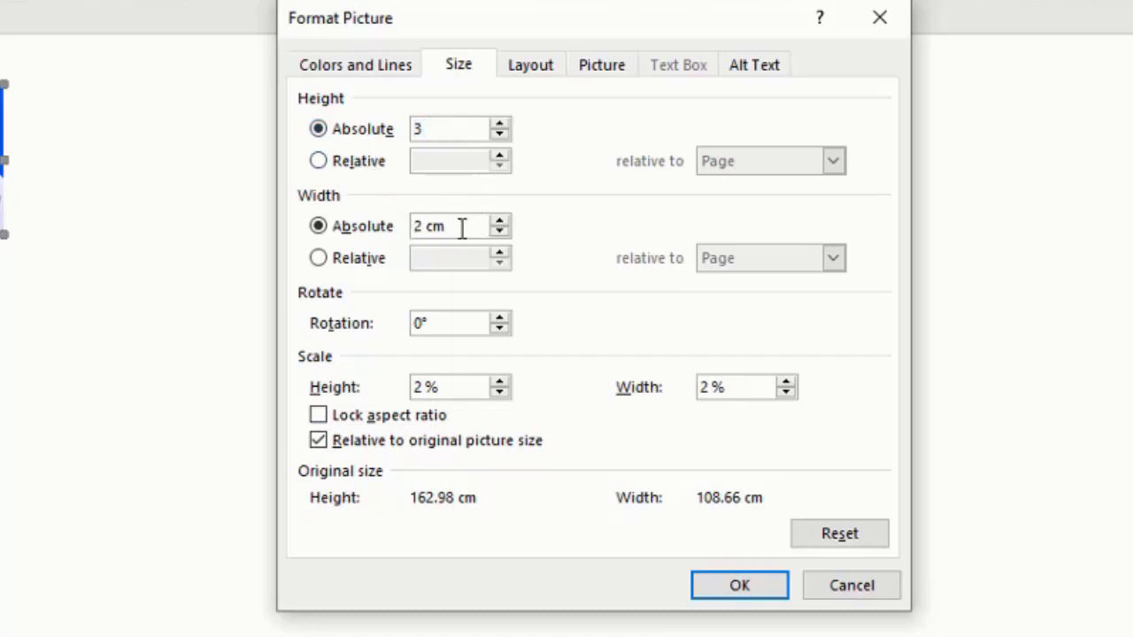
left_click_drag(463, 227, 393, 227)
type("2")
left_click(742, 587)
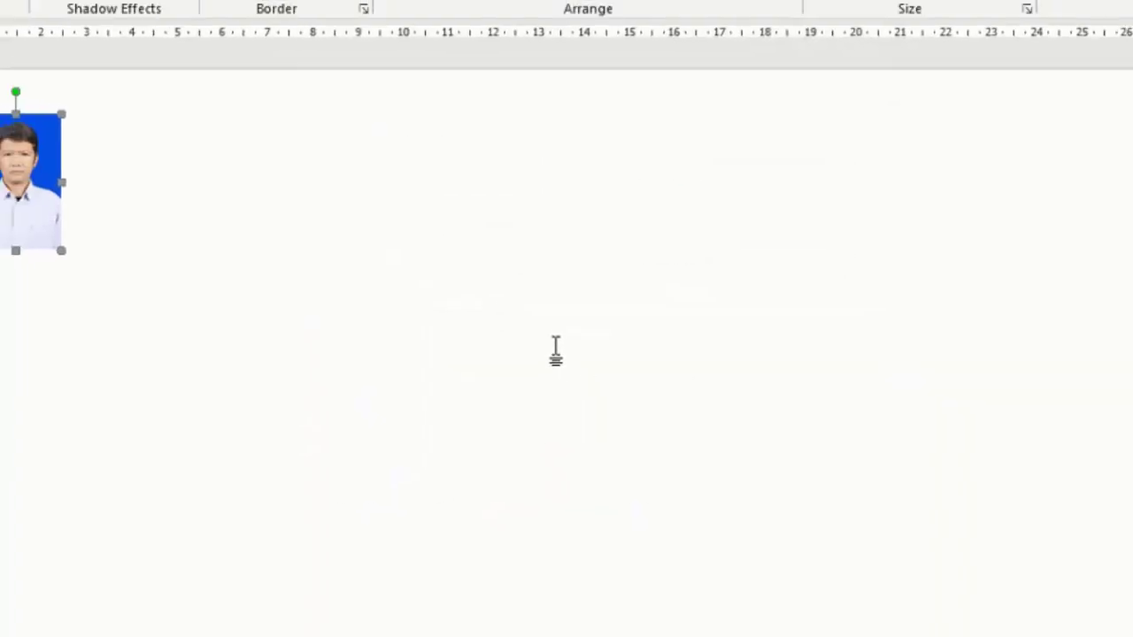
Make two copies of the 3 × 2 cm photo and arrange all three in a row
left_click(337, 293)
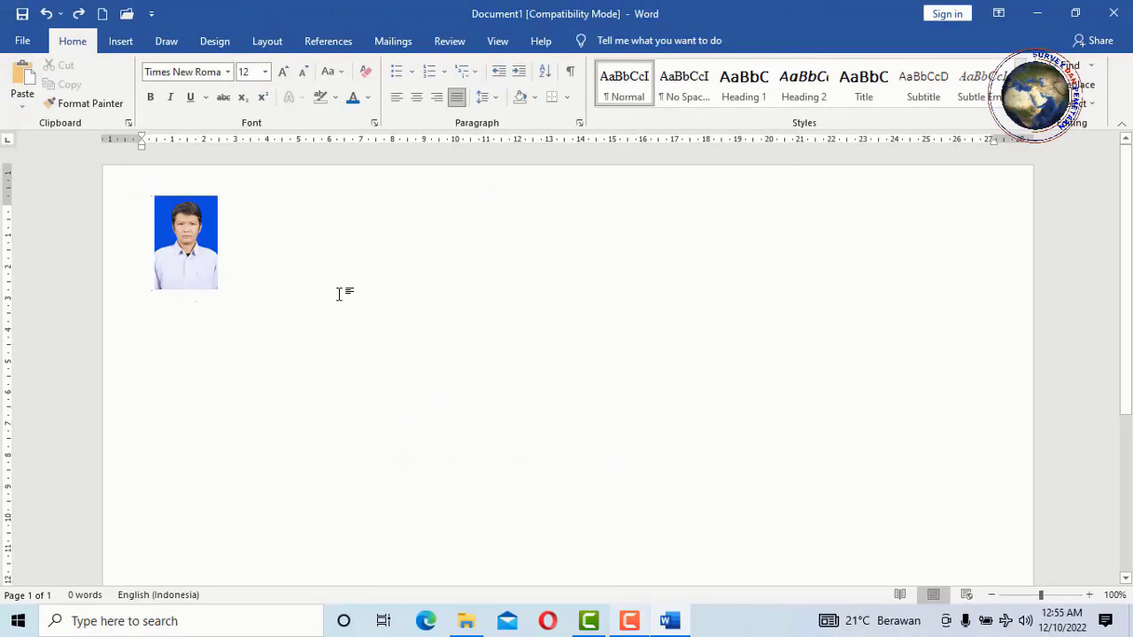
left_click(204, 244)
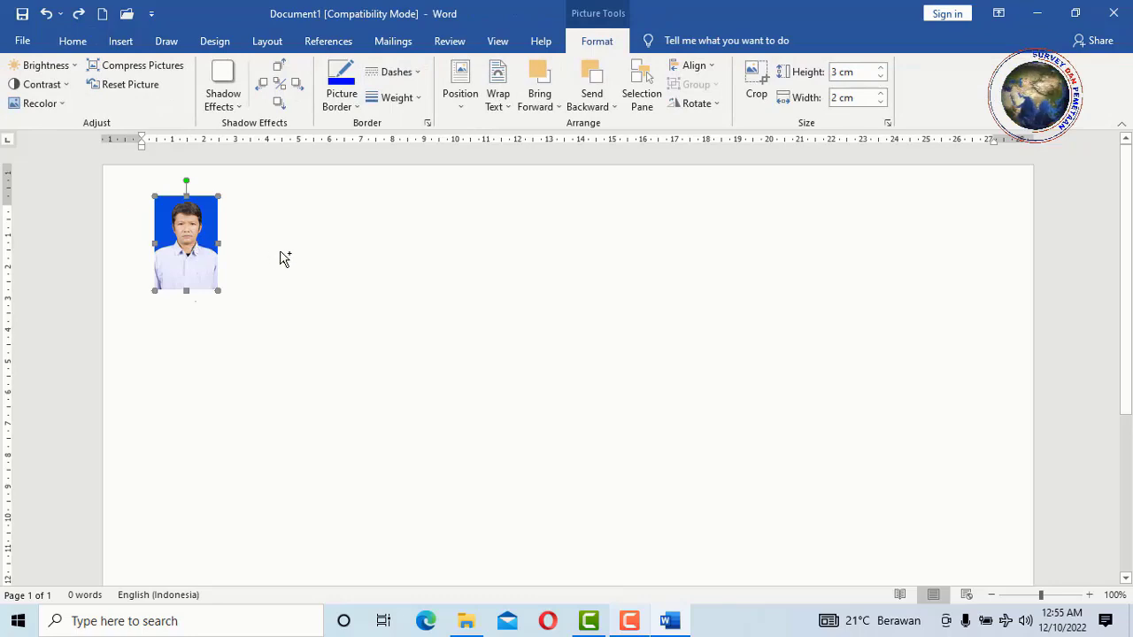
left_click_drag(283, 258, 293, 244)
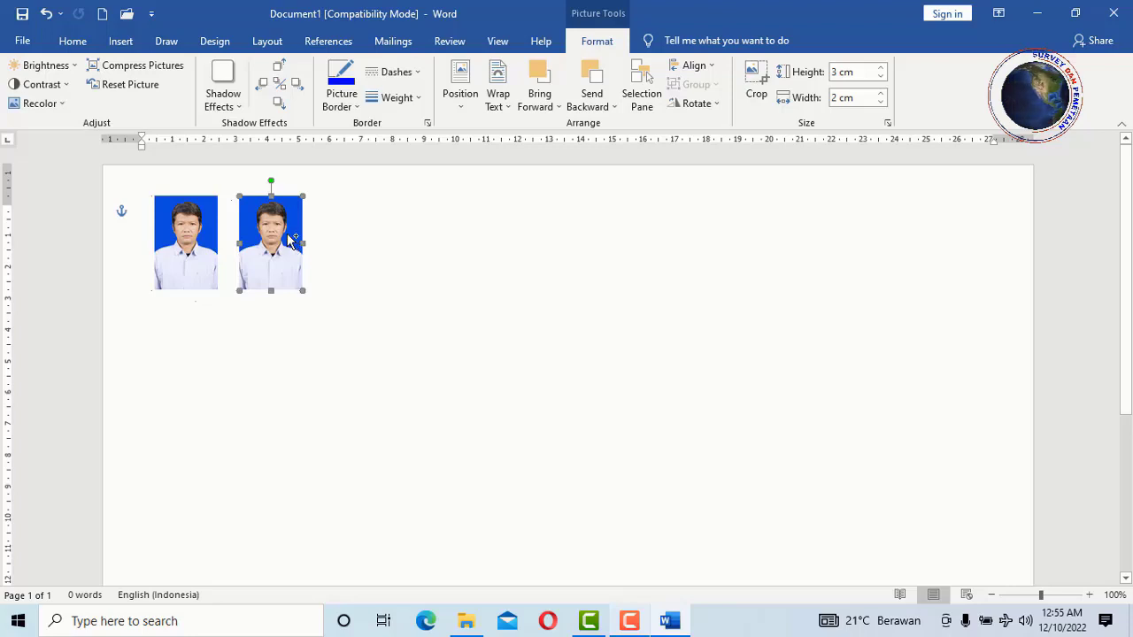
left_click_drag(291, 239, 360, 244)
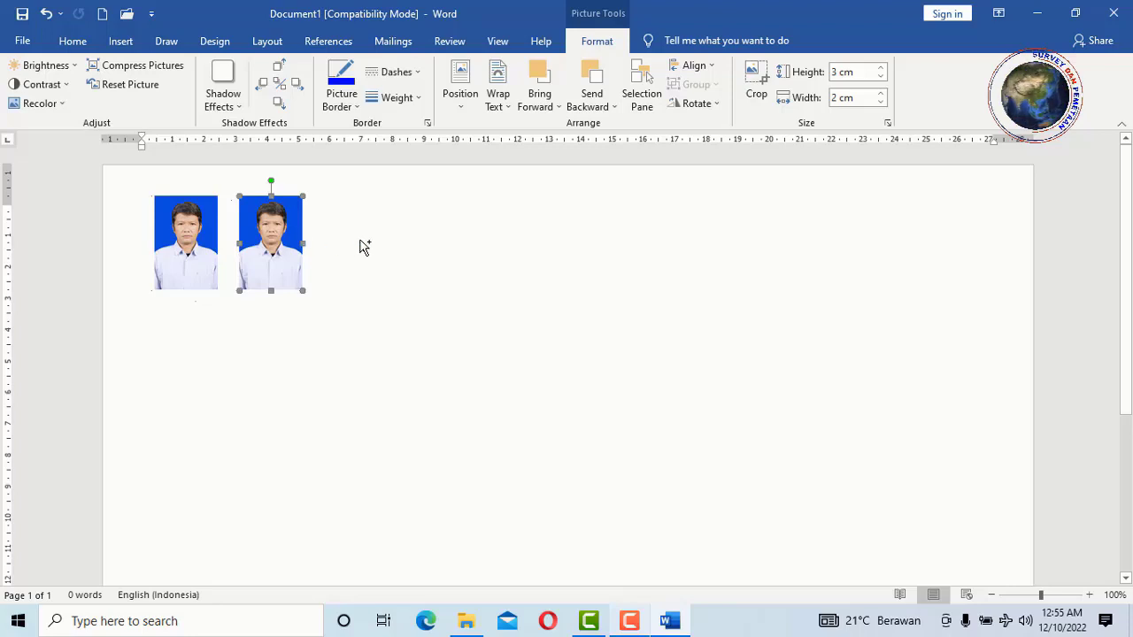
left_click_drag(359, 238, 401, 239)
left_click(335, 303)
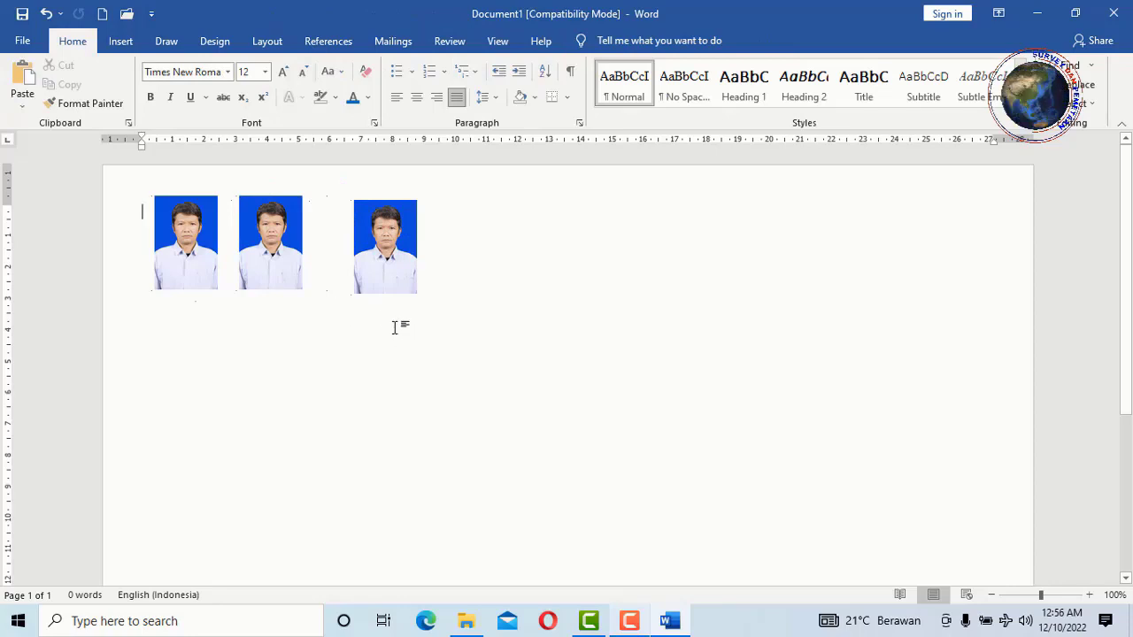
Set the middle photo's absolute Height to 4 cm and Width to 3 cm in Format Picture
left_click(284, 241)
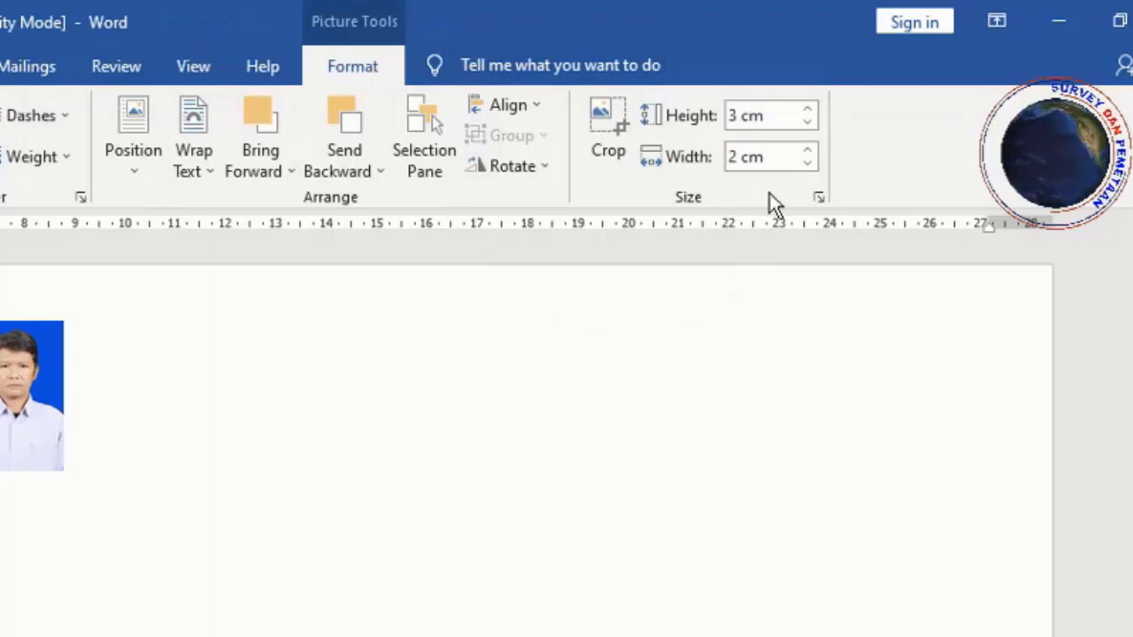
left_click(819, 200)
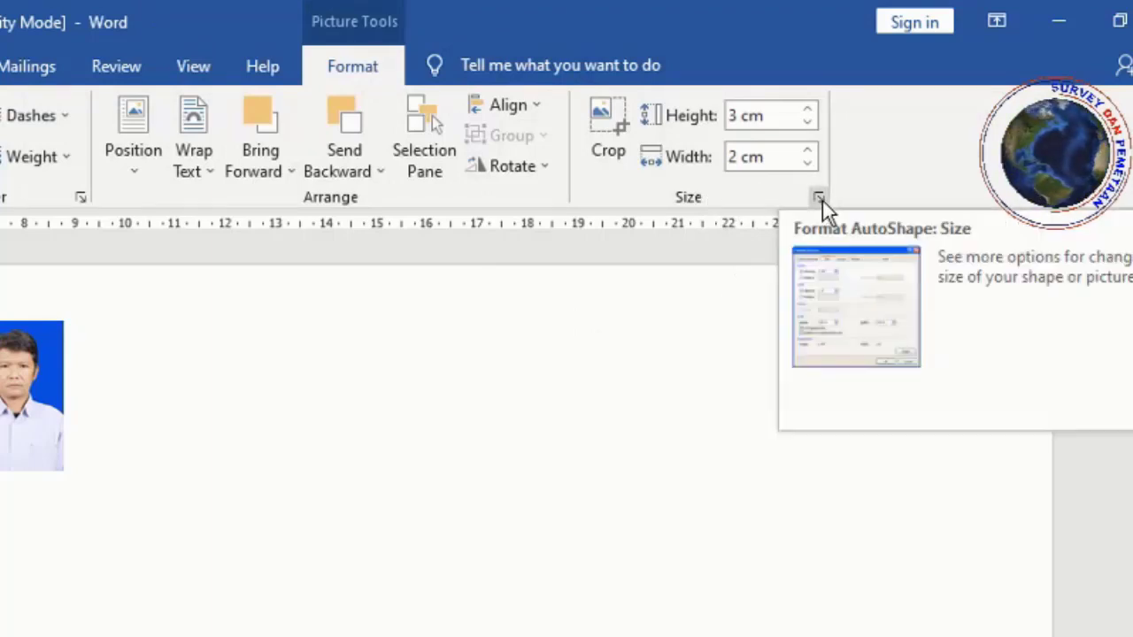
left_click(819, 199)
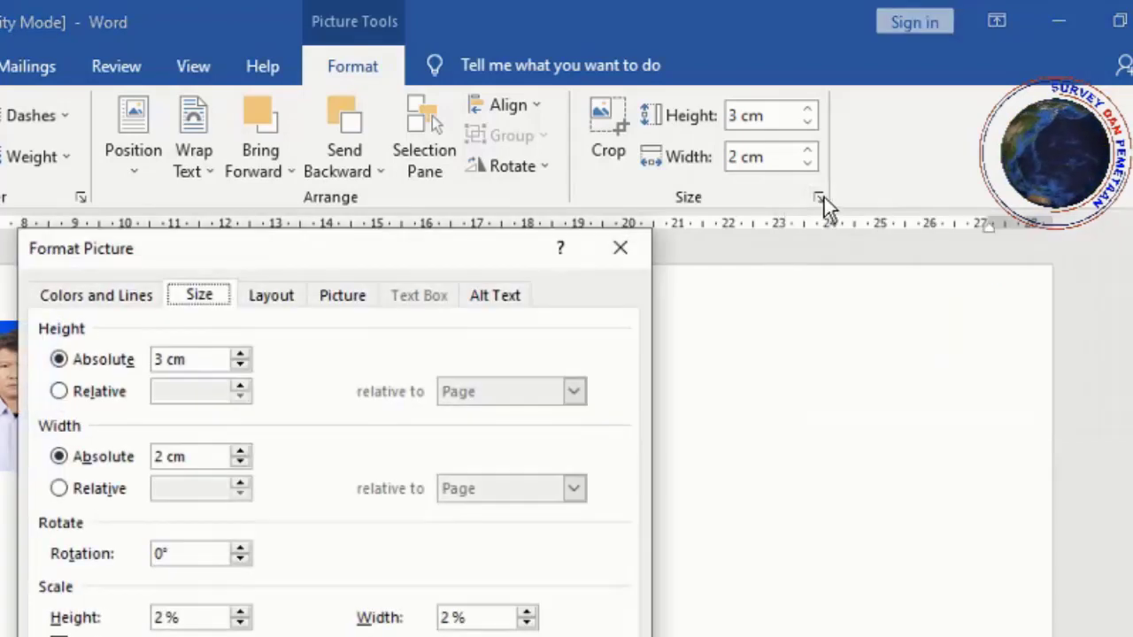
left_click_drag(200, 359, 153, 361)
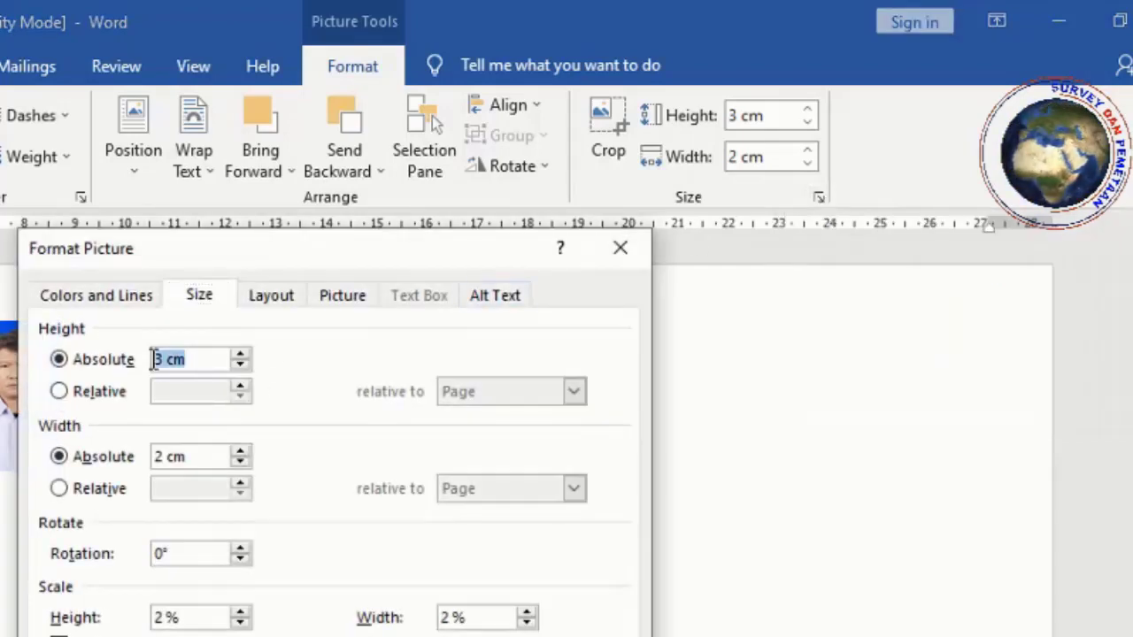
type("4")
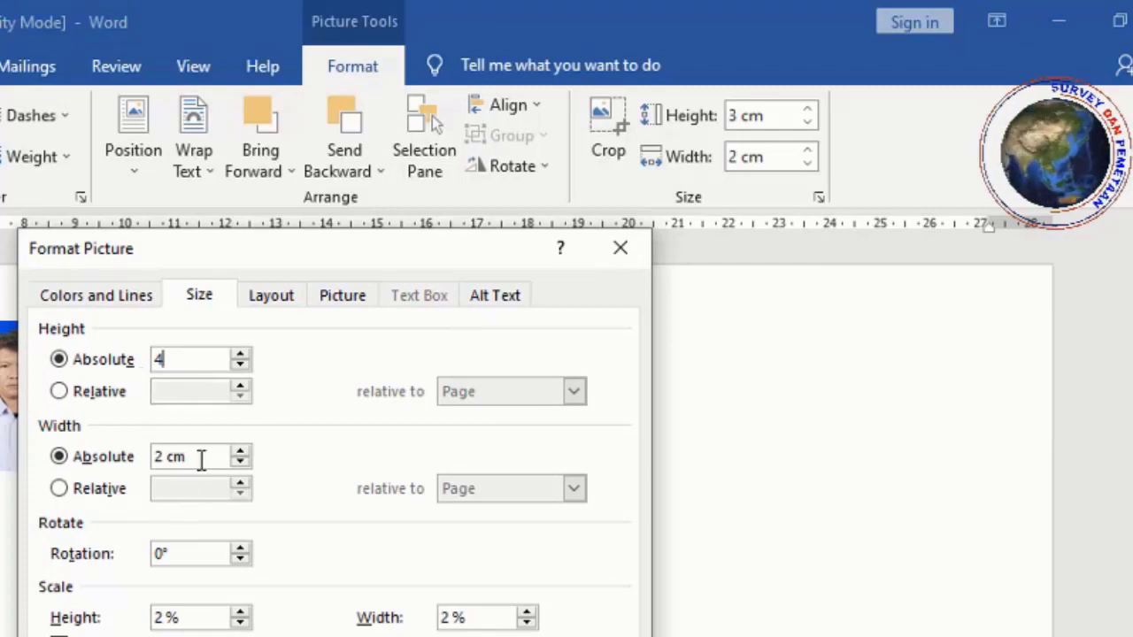
left_click_drag(203, 458, 139, 467)
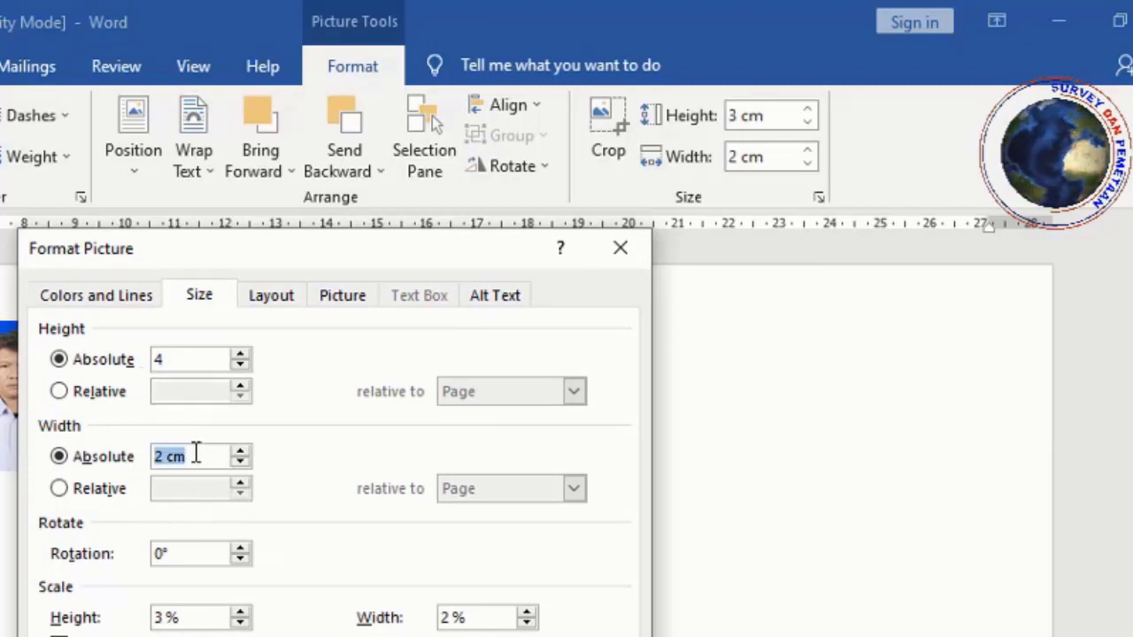
type("3")
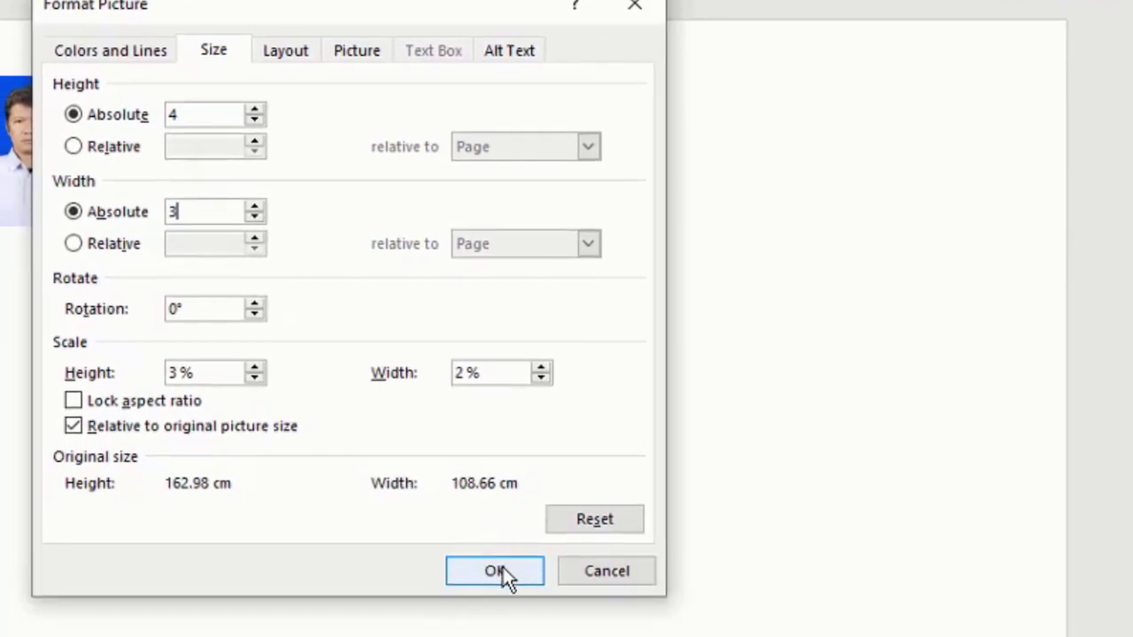
left_click(502, 569)
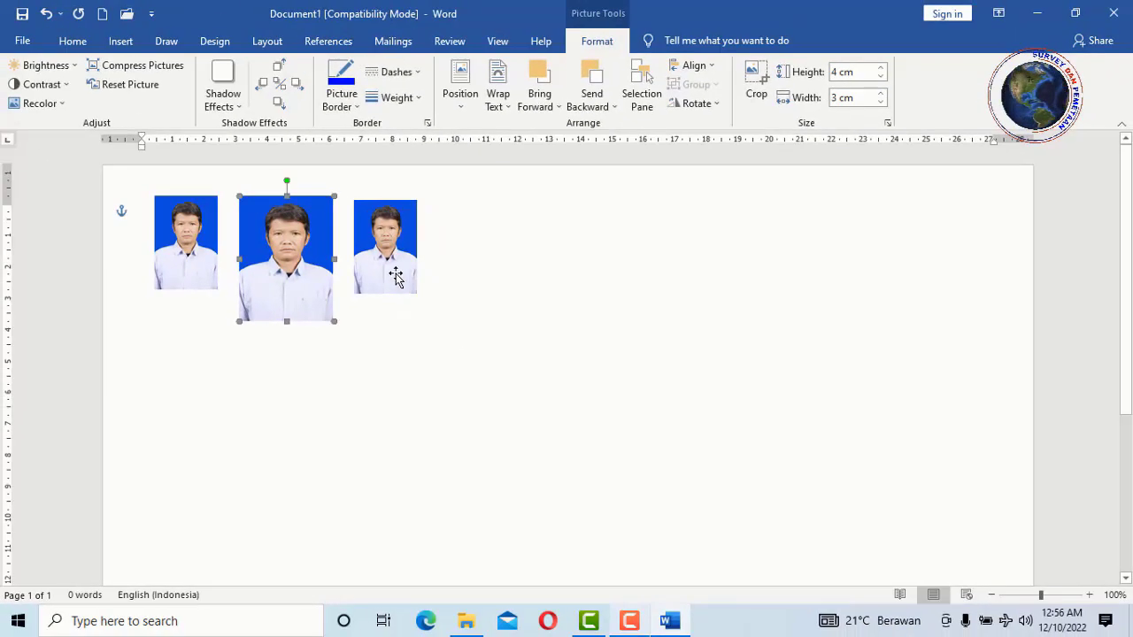
left_click(396, 276)
Shift the third photo right and resize it to 6 cm high by 4 cm wide
left_click_drag(395, 230, 433, 230)
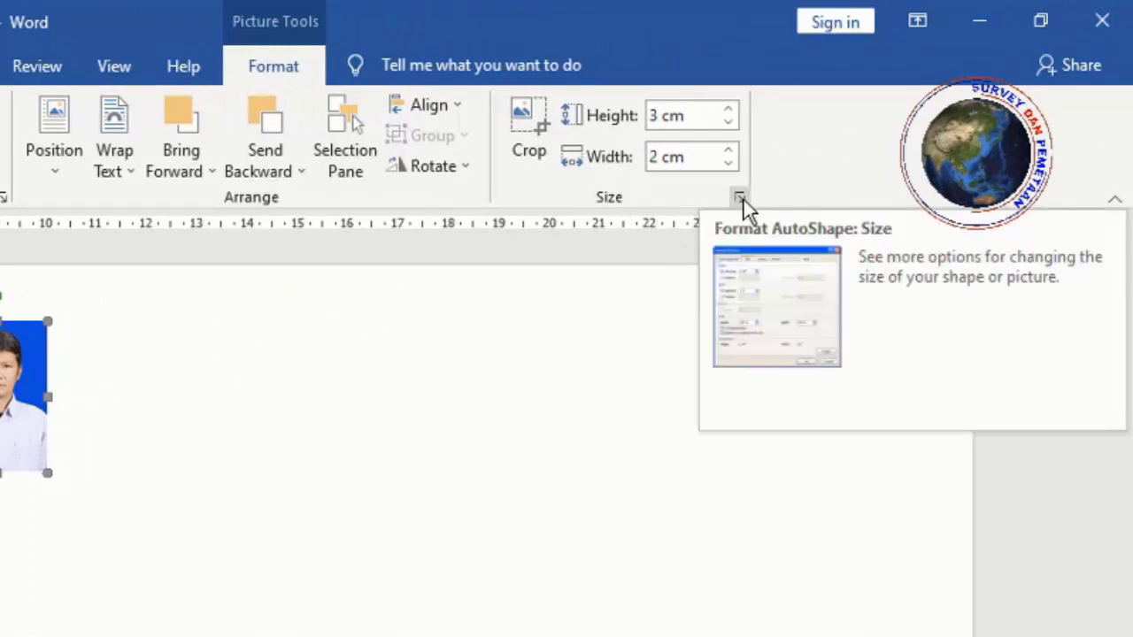
left_click(741, 198)
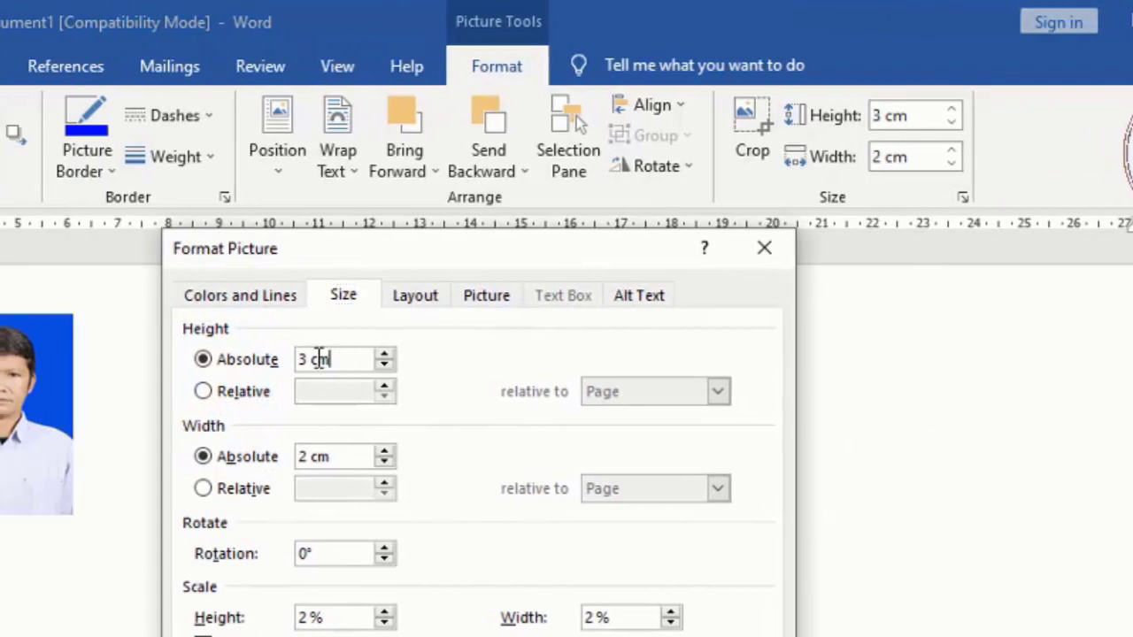
left_click_drag(326, 362, 295, 360)
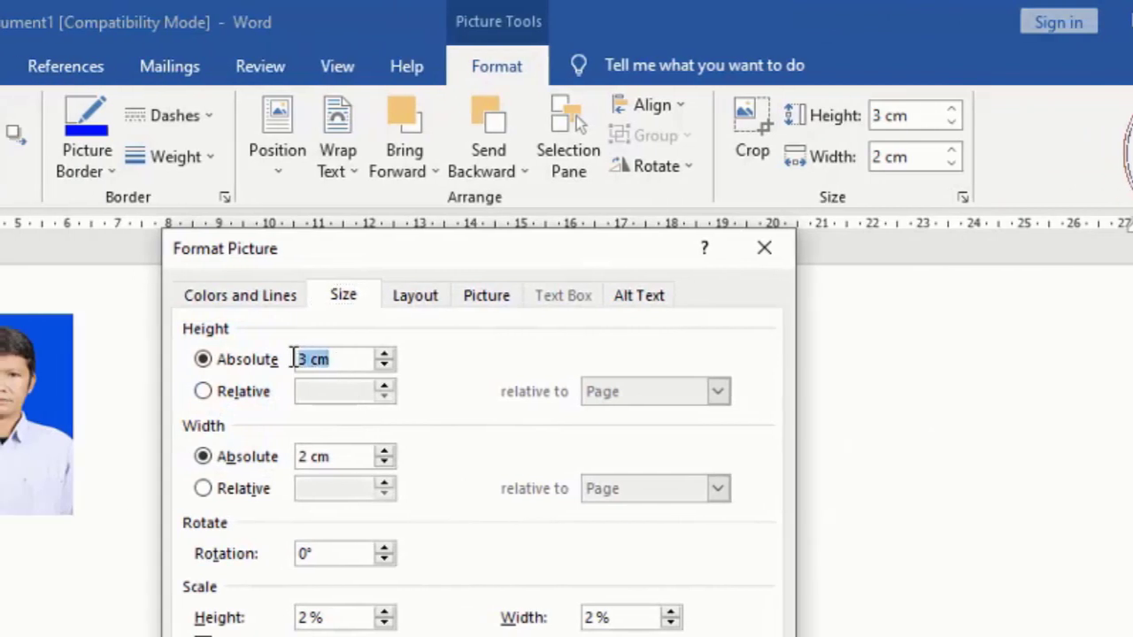
type("6")
left_click_drag(334, 457, 292, 464)
type("4")
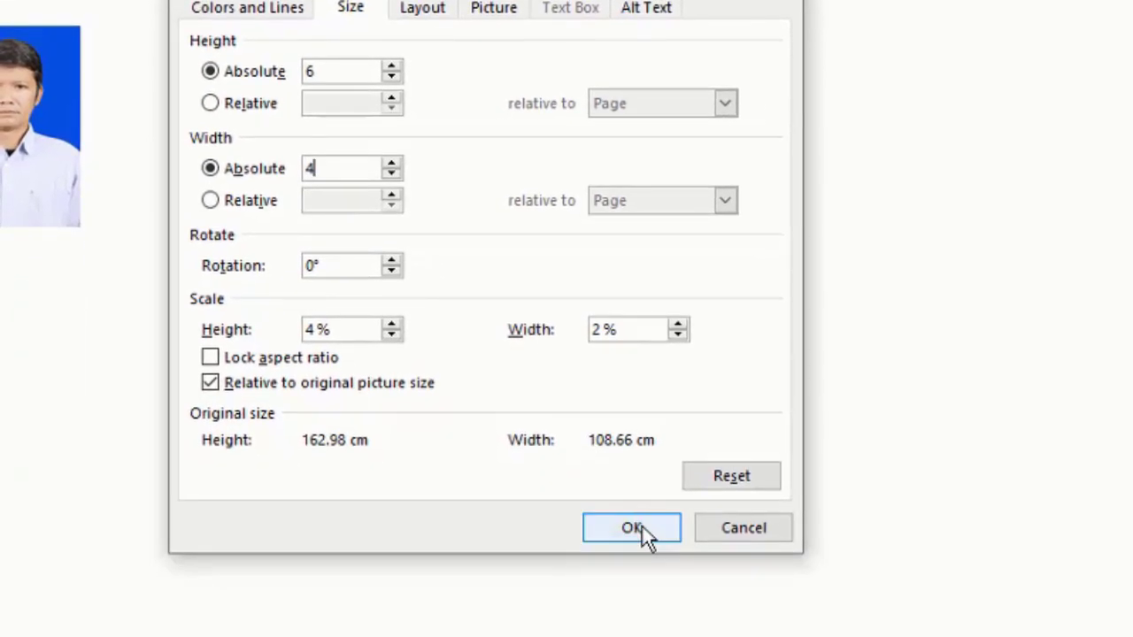
left_click(633, 530)
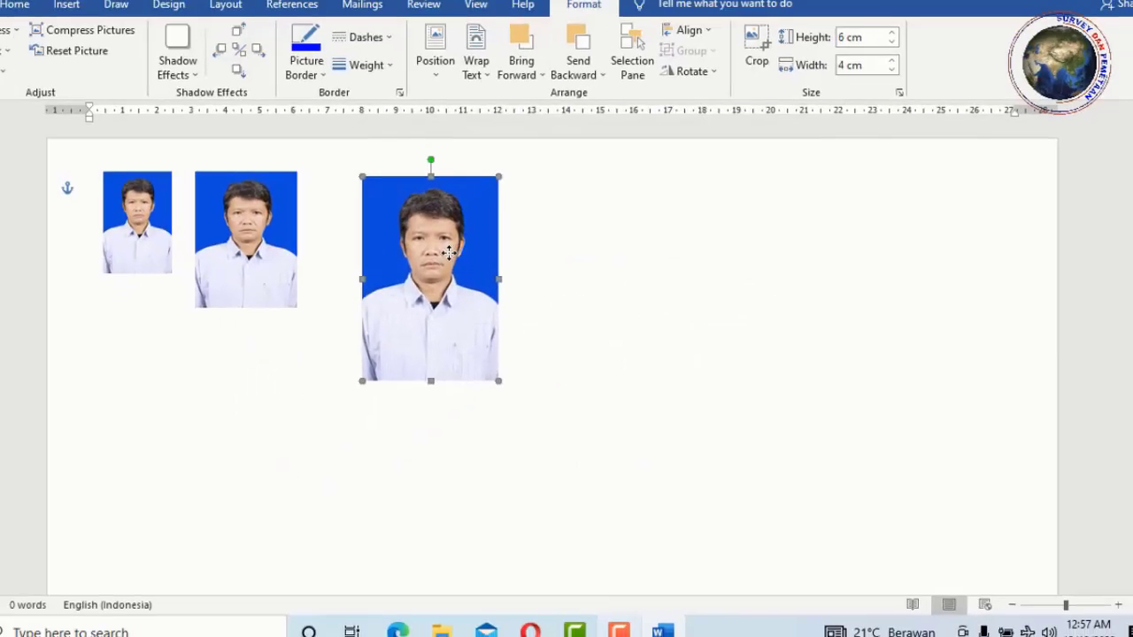
Nudge the 6×4 cm photo right and paste a copy just beside it
left_click_drag(443, 253, 465, 266)
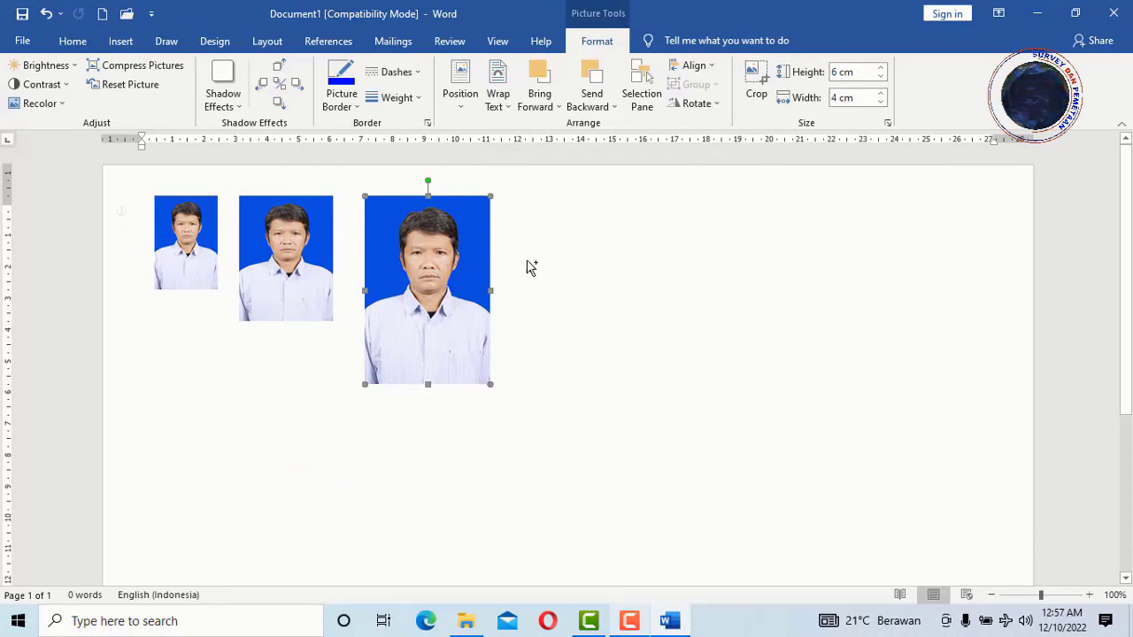
key("ctrl+v")
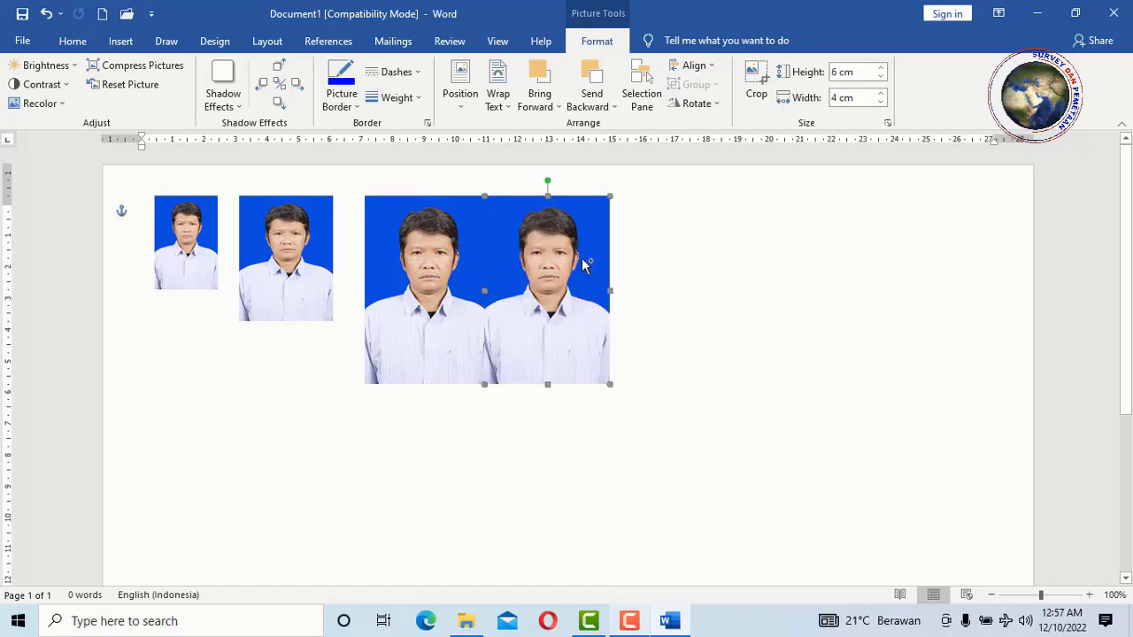
left_click_drag(584, 264, 620, 263)
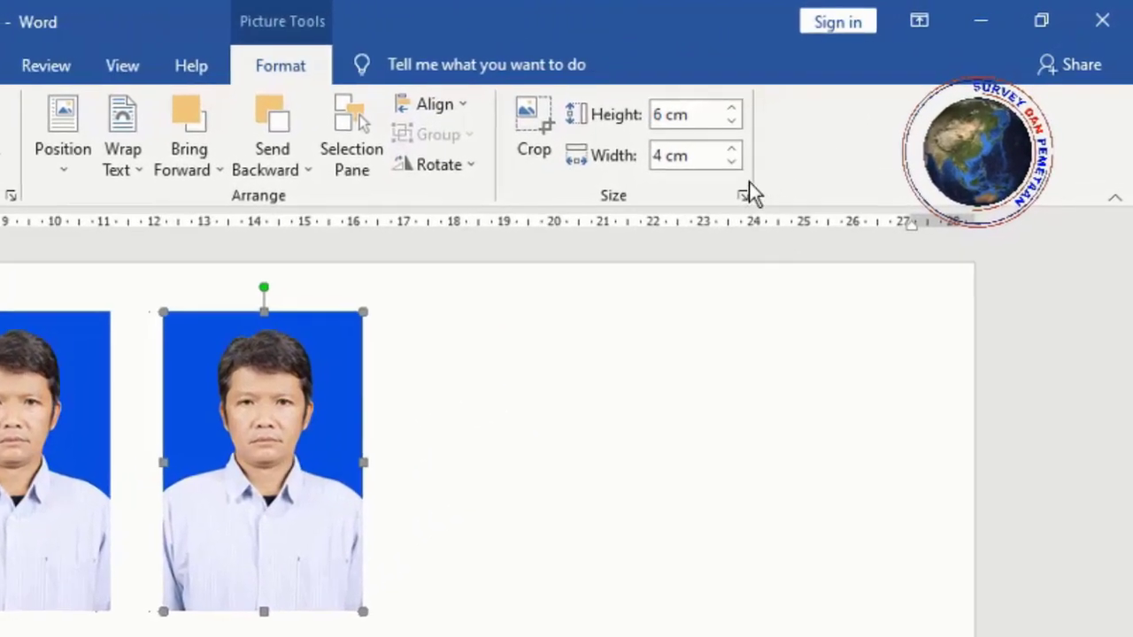
Enter 12.7 cm height and 9 cm width for the copied photo in the Size dialog
left_click(741, 197)
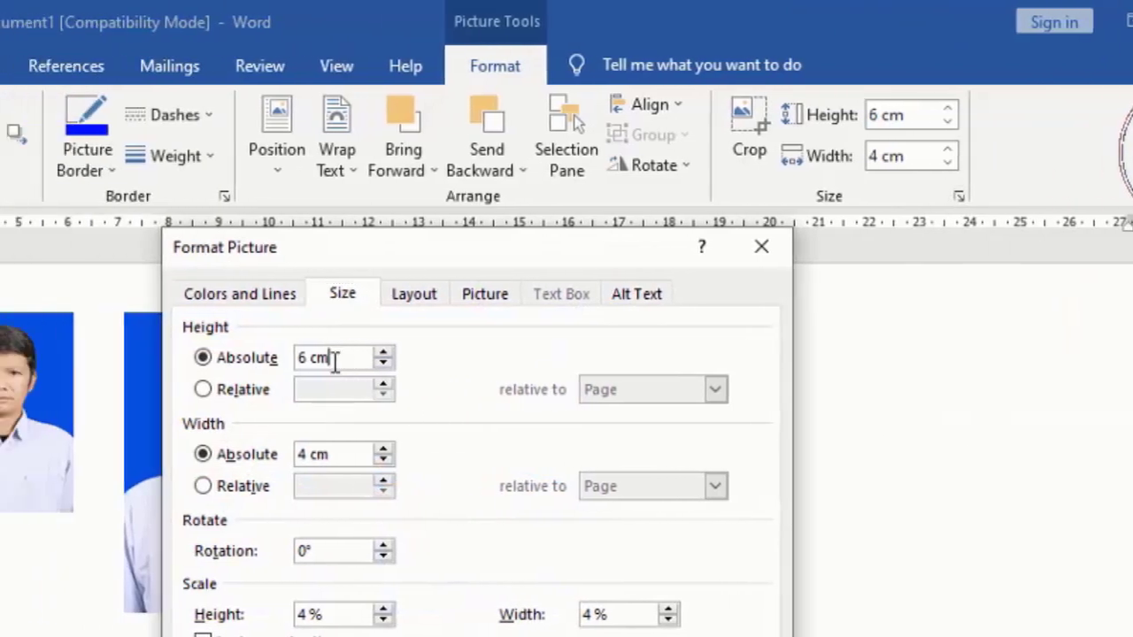
left_click_drag(392, 357, 351, 358)
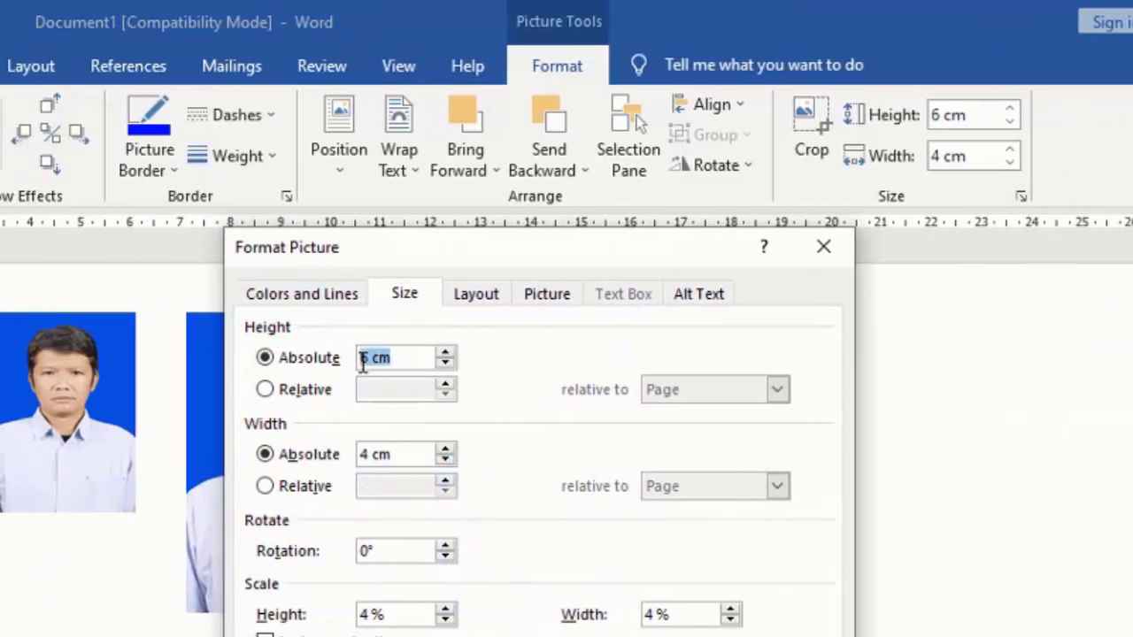
type("12")
type(".")
type("7")
left_click_drag(399, 455, 351, 454)
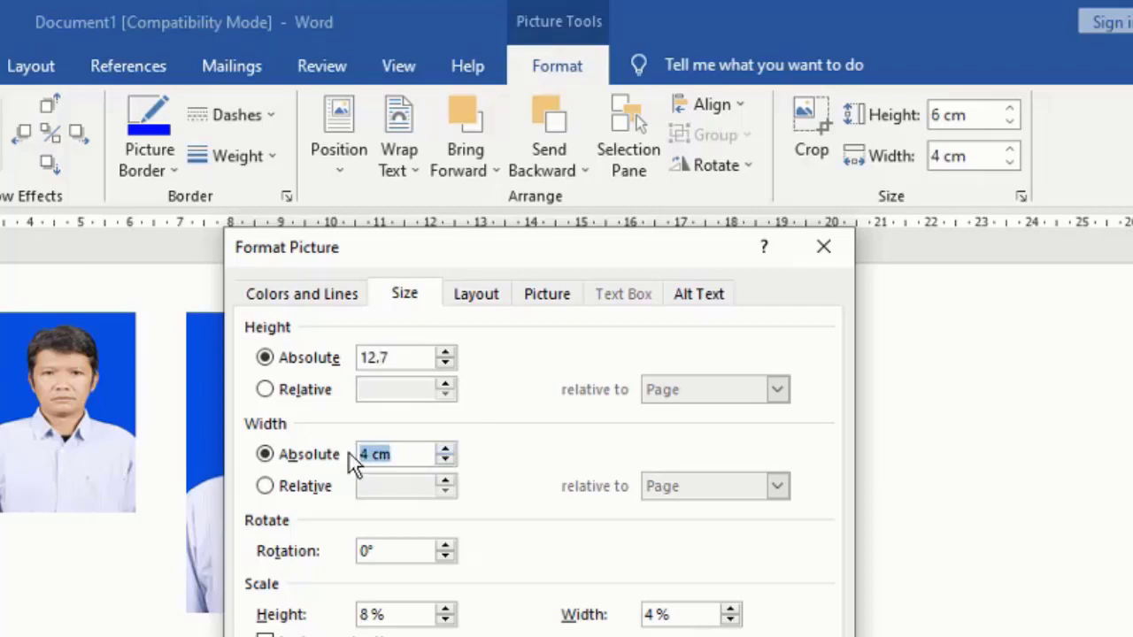
type("9")
left_click_drag(397, 256, 570, 265)
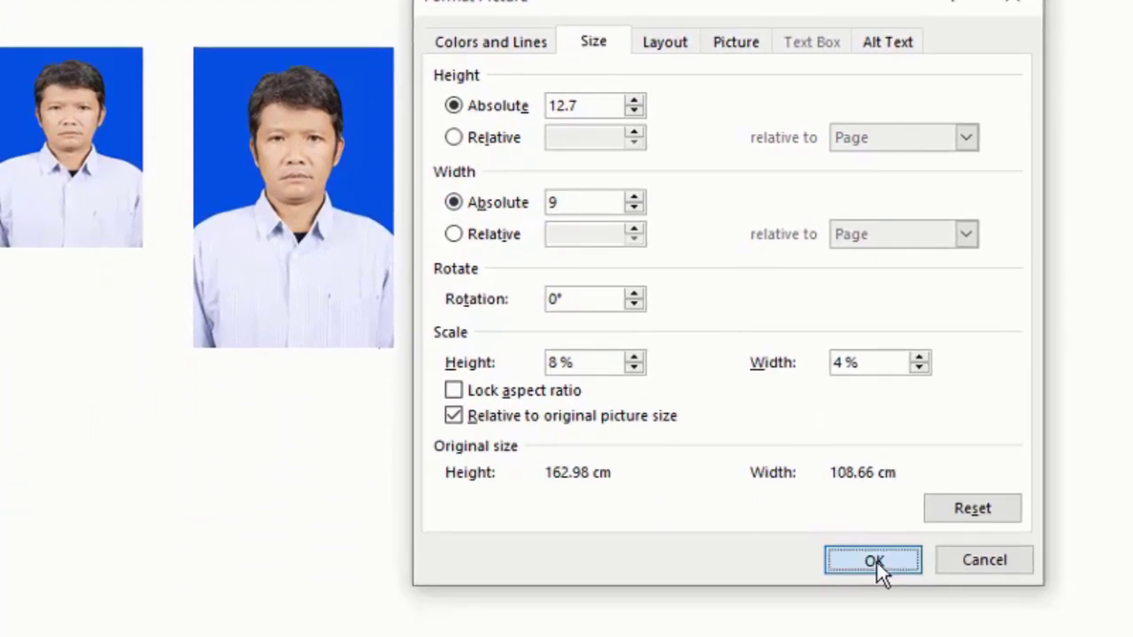
left_click(873, 561)
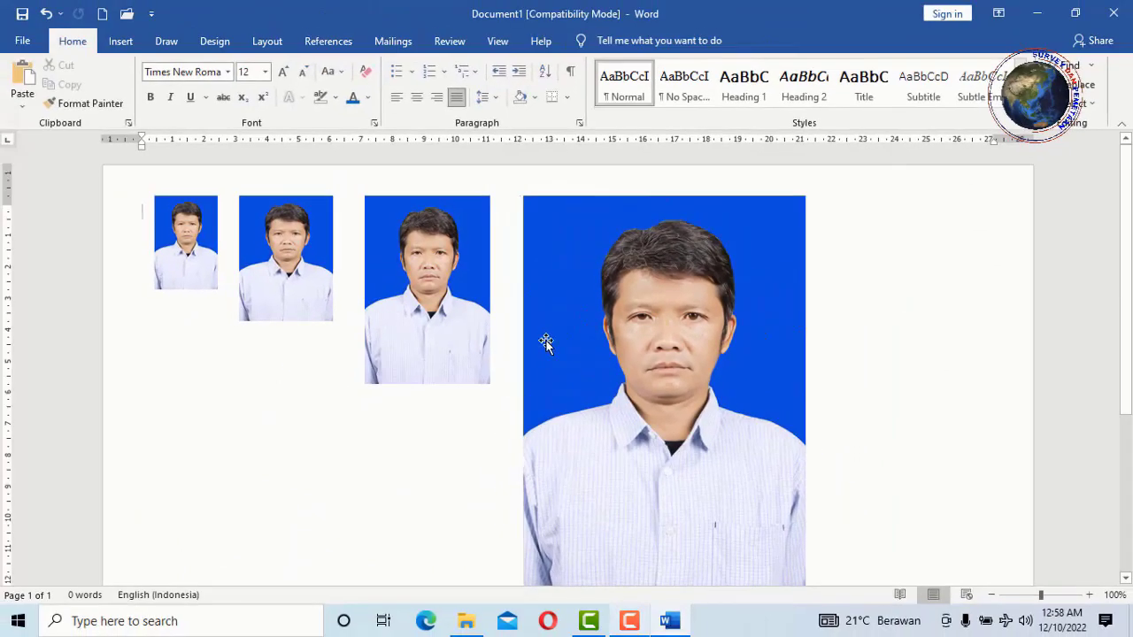
Check each photo in the row (3×2, 4×3, 6×4, 12.7×9 cm), then deselect them
scroll(505, 328, "down", 1)
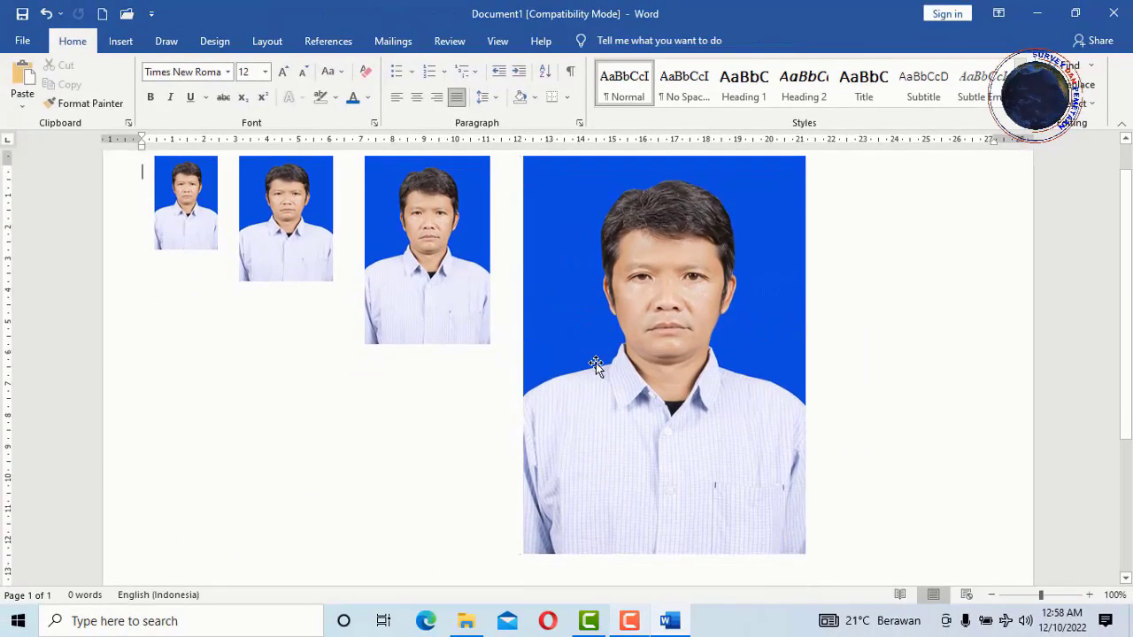
scroll(595, 362, "up", 1)
left_click(204, 244)
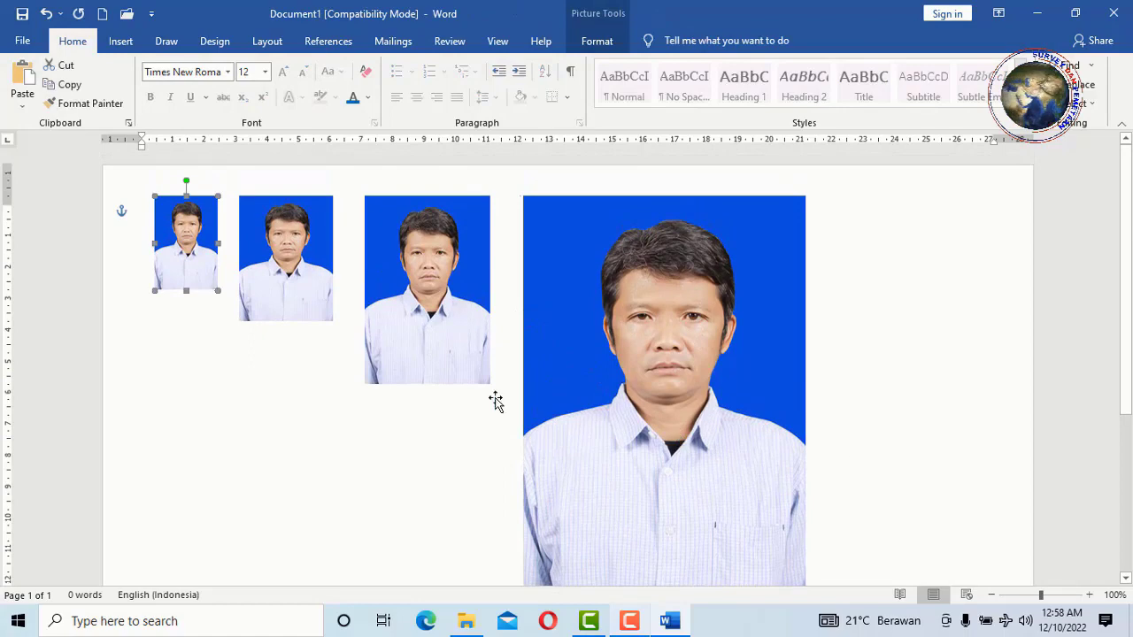
left_click(302, 255)
left_click(439, 255)
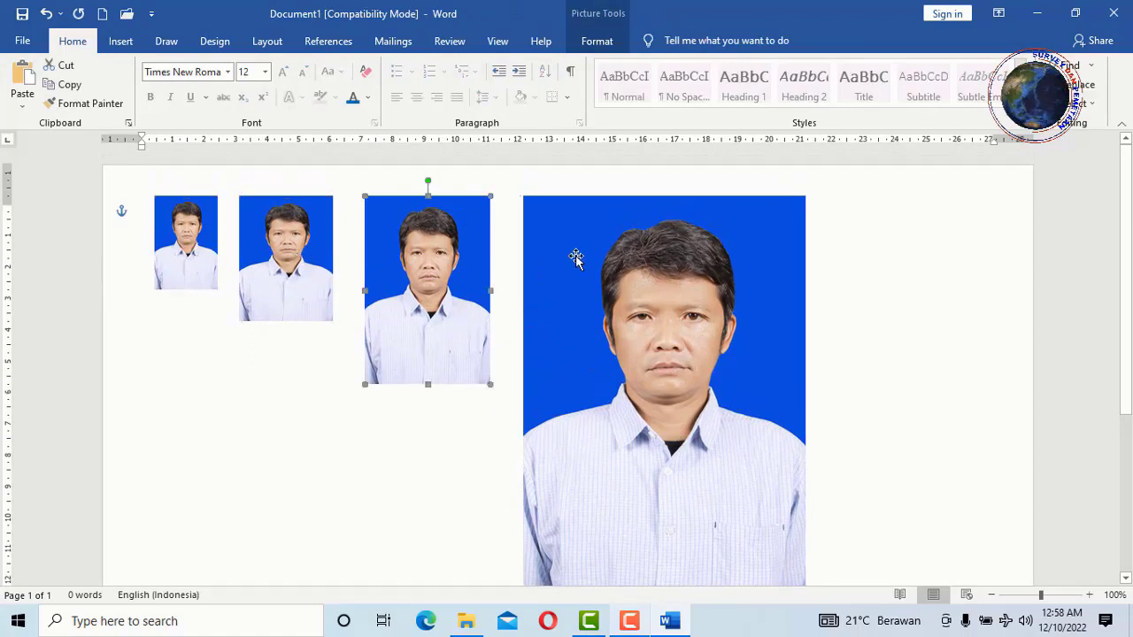
left_click(630, 282)
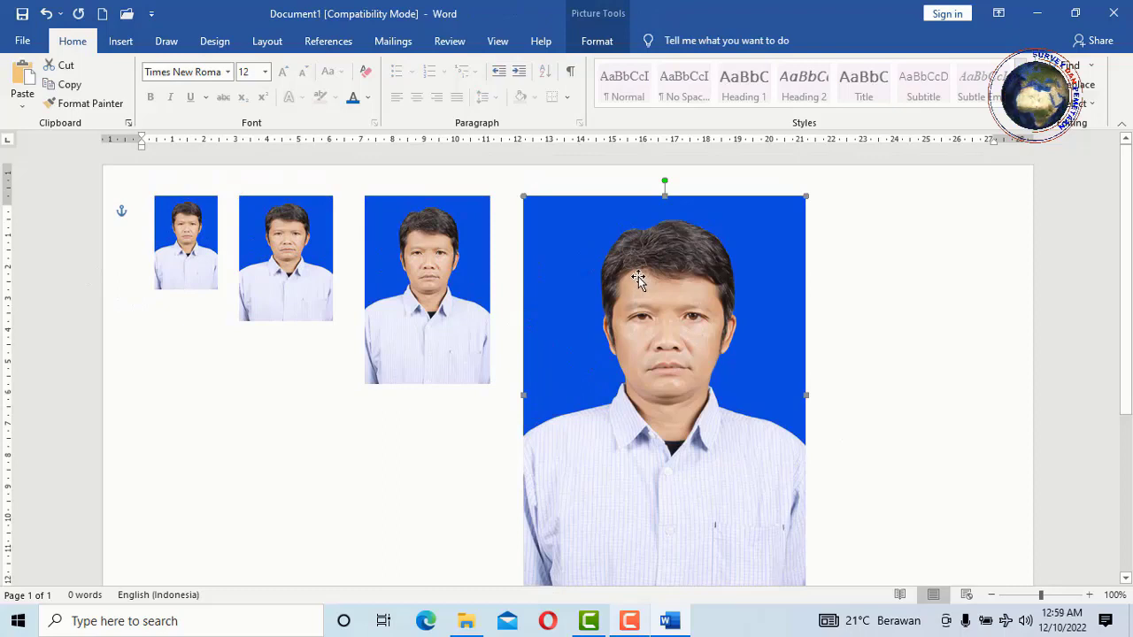
left_click(818, 335)
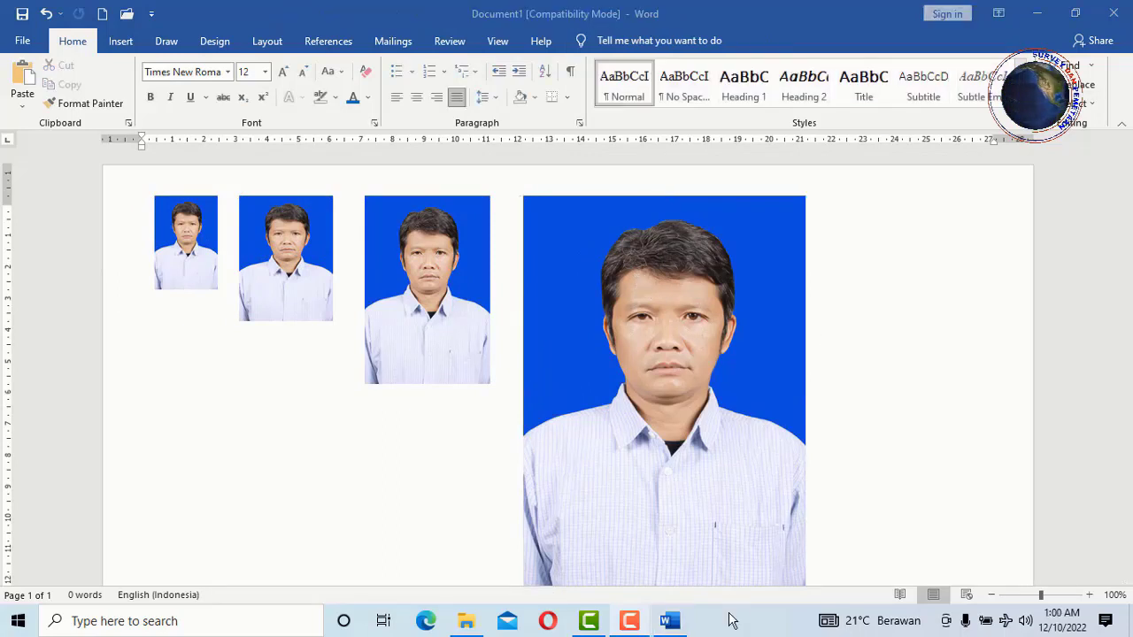